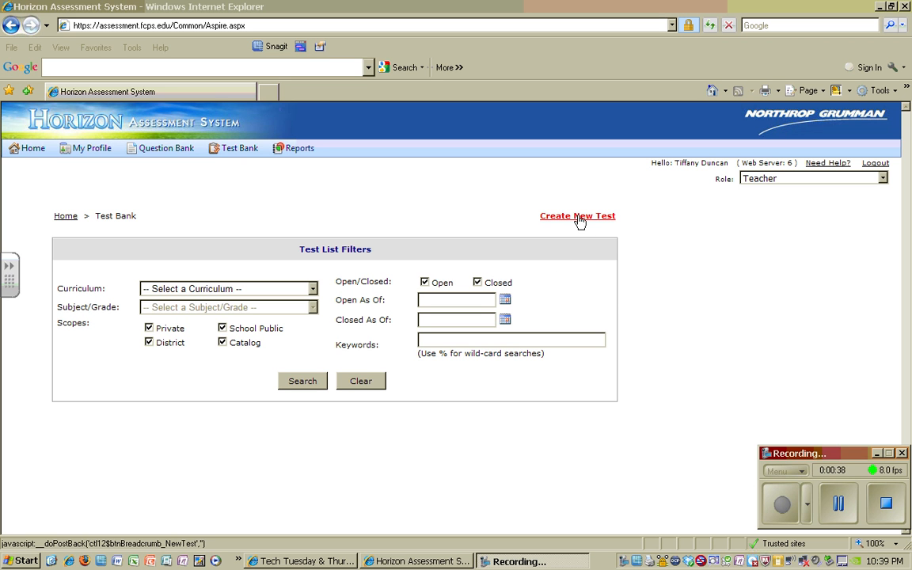
Create a new test, title it with the teacher's first name in possessive form followed by "Tutorial", and save it.
click(578, 218)
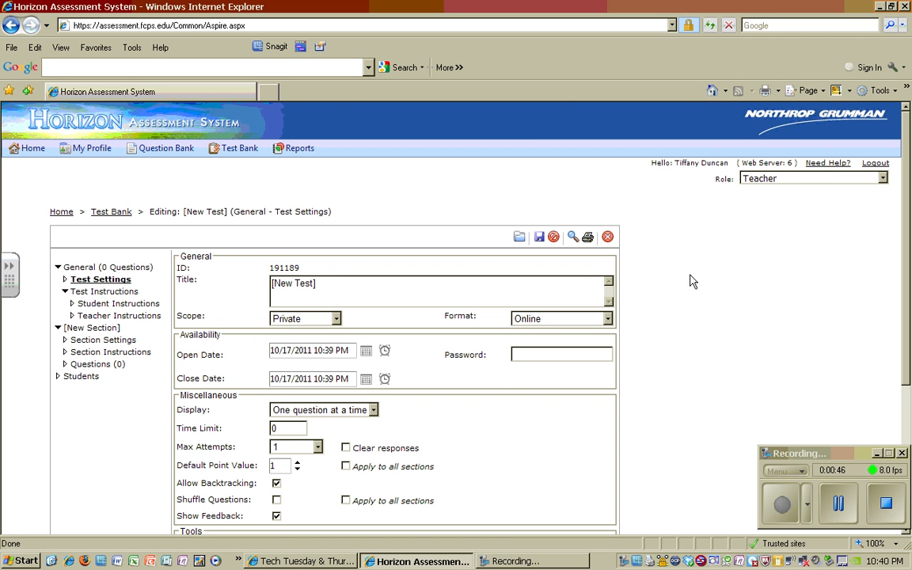
click(318, 294)
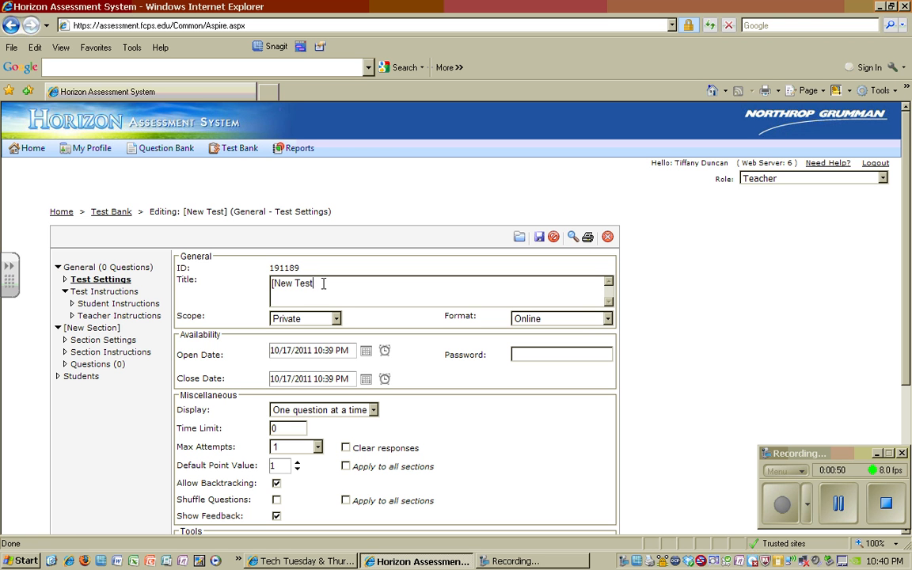
key(BackSpace)
key(BackSpace)
key(BackSpace)
key(BackSpace)
key(BackSpace)
key(BackSpace)
key(BackSpace)
key(BackSpace)
key(BackSpace)
text(Tiffany's Tutorial)
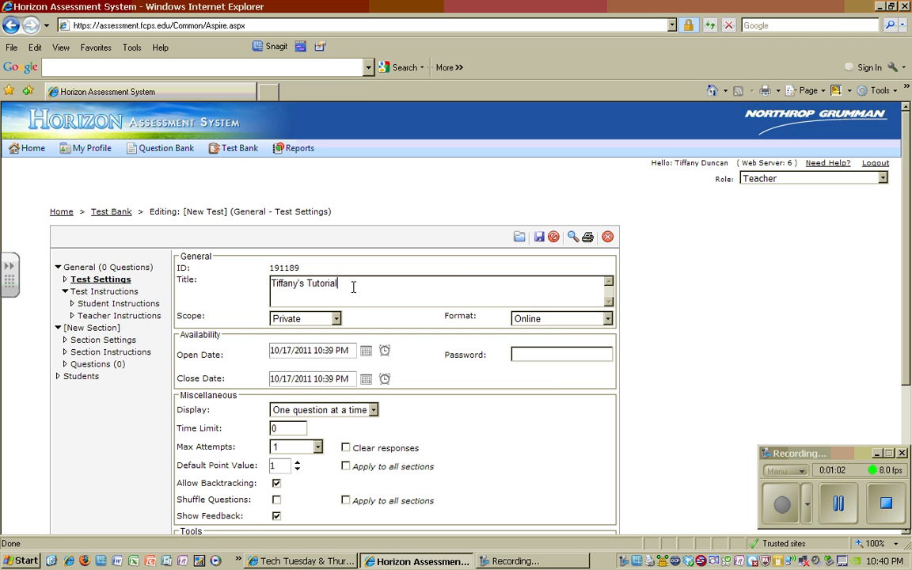
click(540, 238)
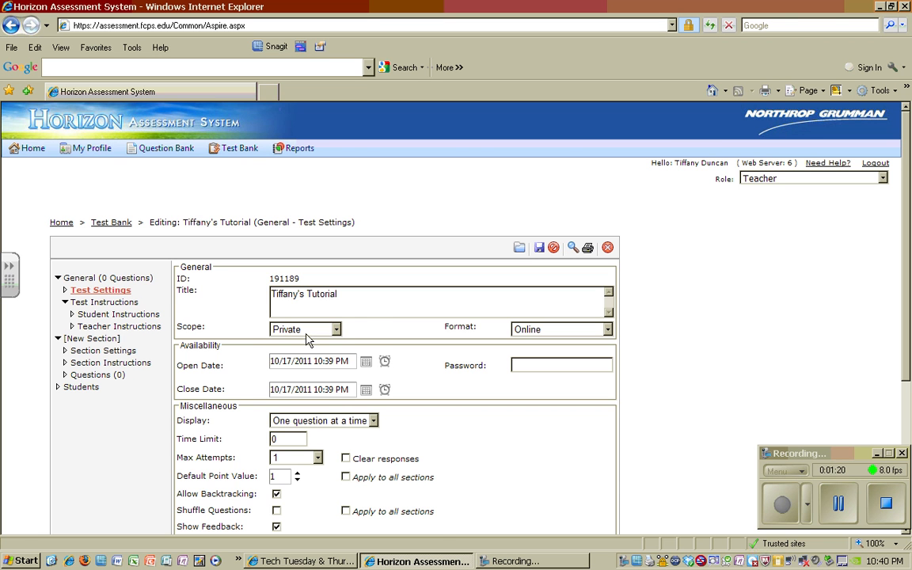
Set the test's format to Both so it covers online and paper/pencil.
scroll(605, 273, down, 2)
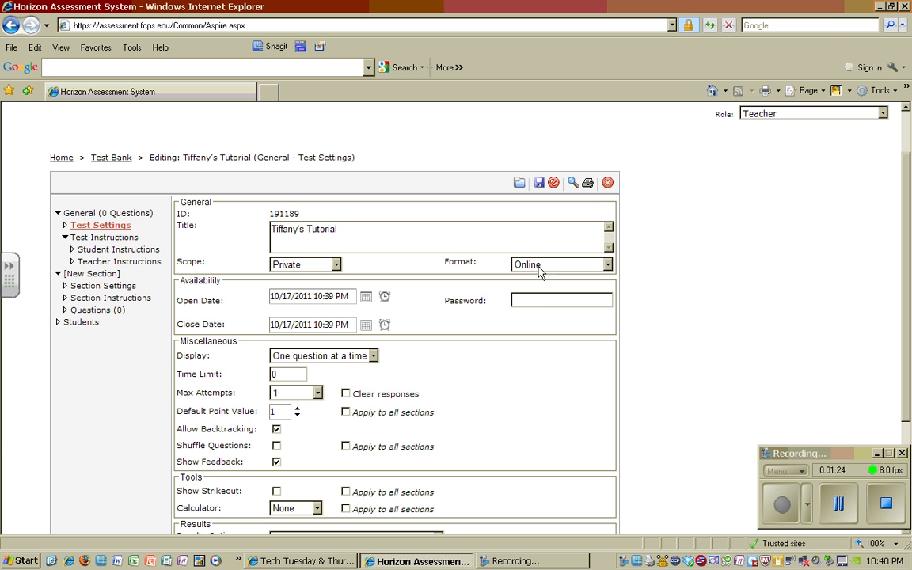
click(606, 265)
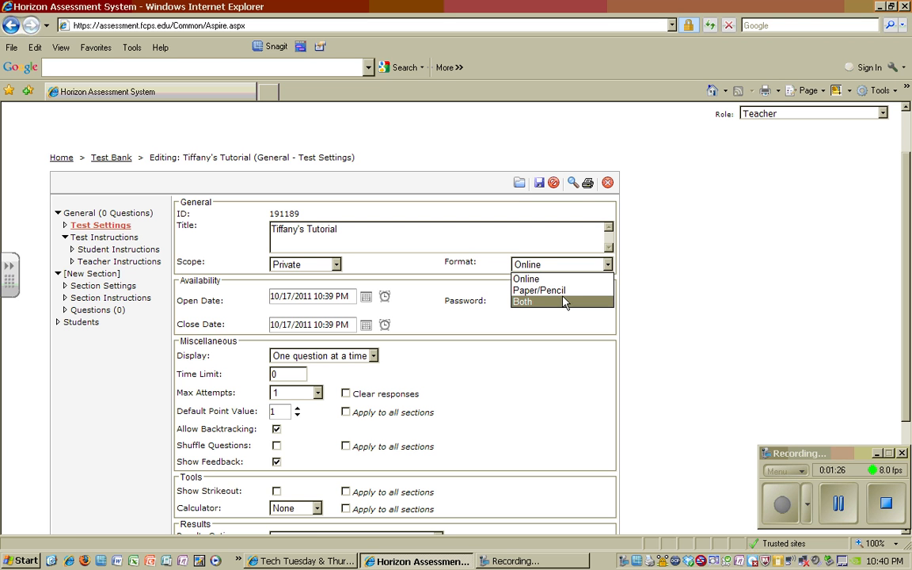
click(560, 302)
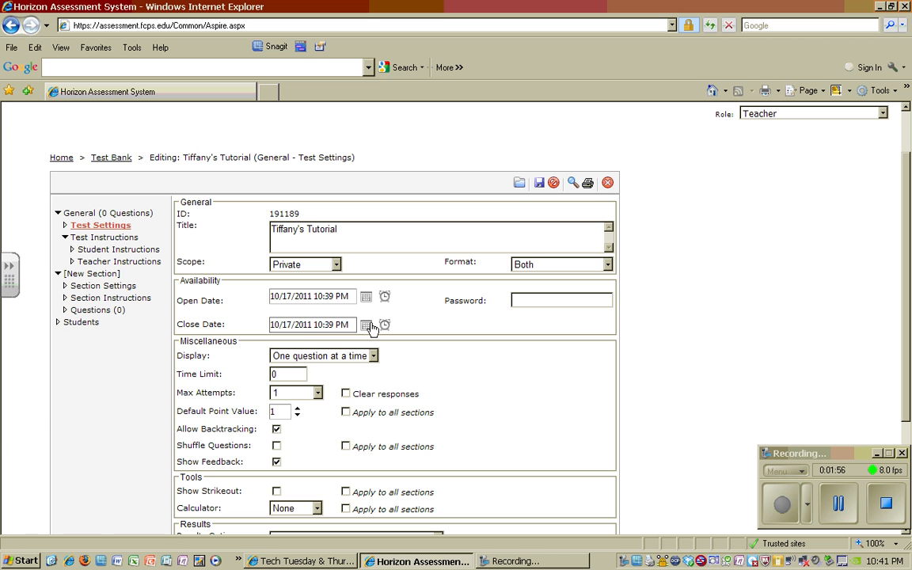
Set the test's close date to 1/20/2016 using the calendar.
click(367, 325)
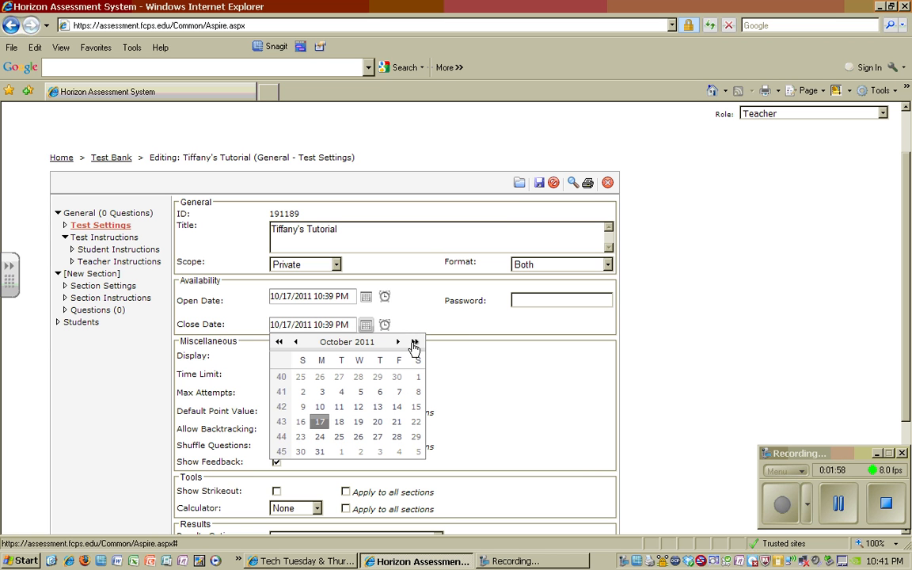
click(414, 343)
click(414, 343)
click(415, 343)
click(415, 342)
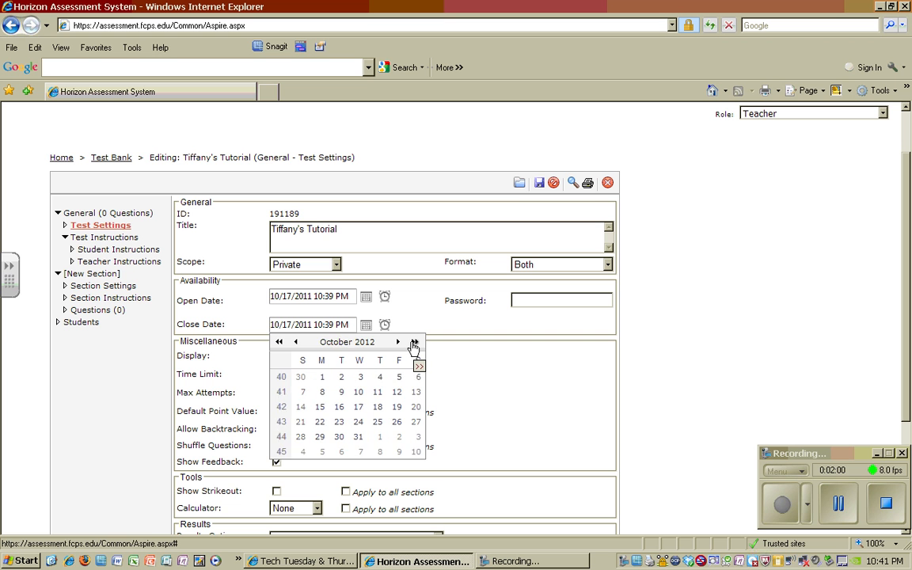
click(415, 343)
click(414, 343)
click(415, 342)
click(414, 343)
click(414, 343)
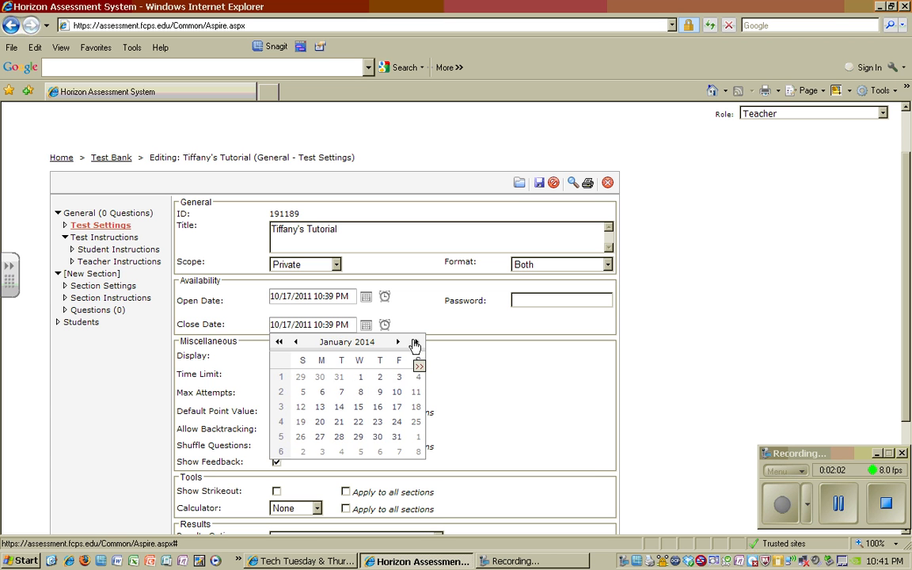
click(415, 343)
click(415, 343)
click(415, 342)
click(415, 342)
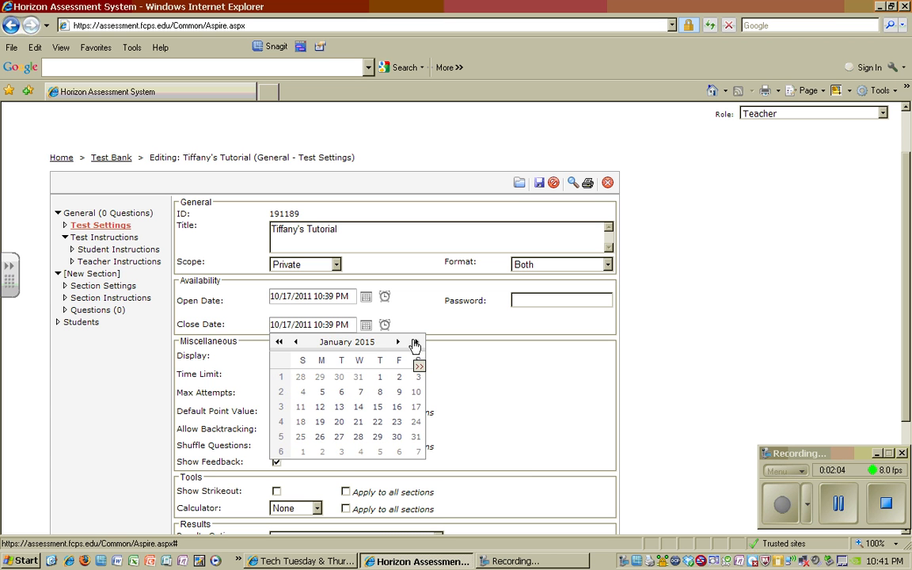
click(415, 343)
click(415, 343)
click(415, 343)
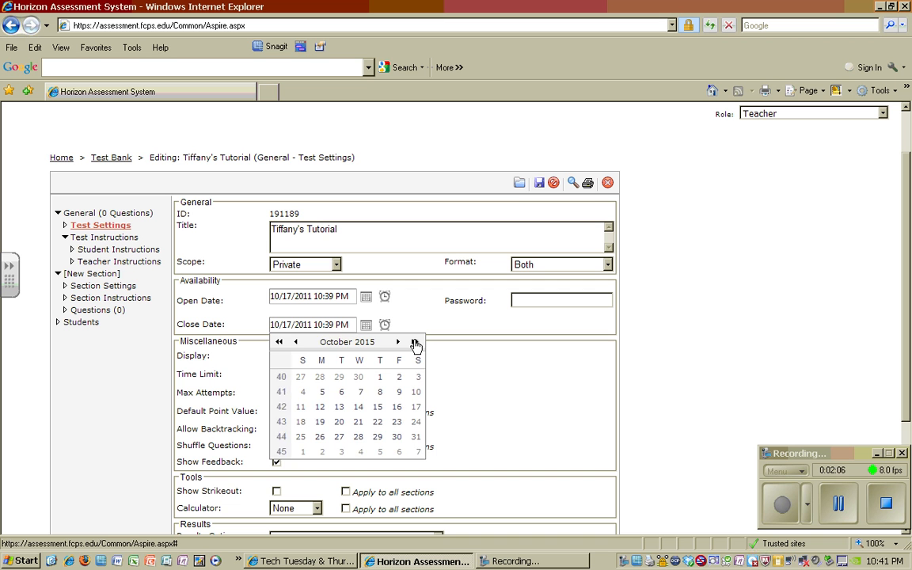
click(415, 343)
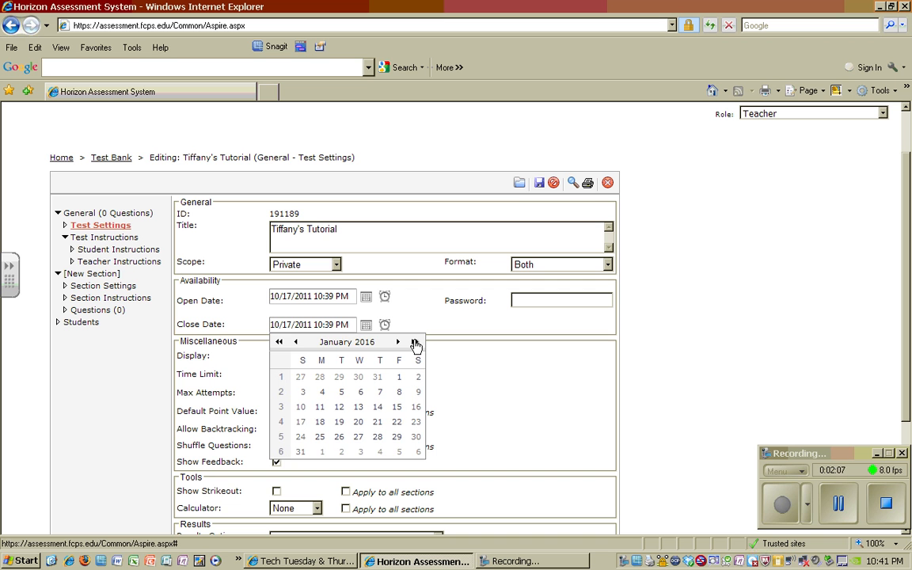
click(358, 422)
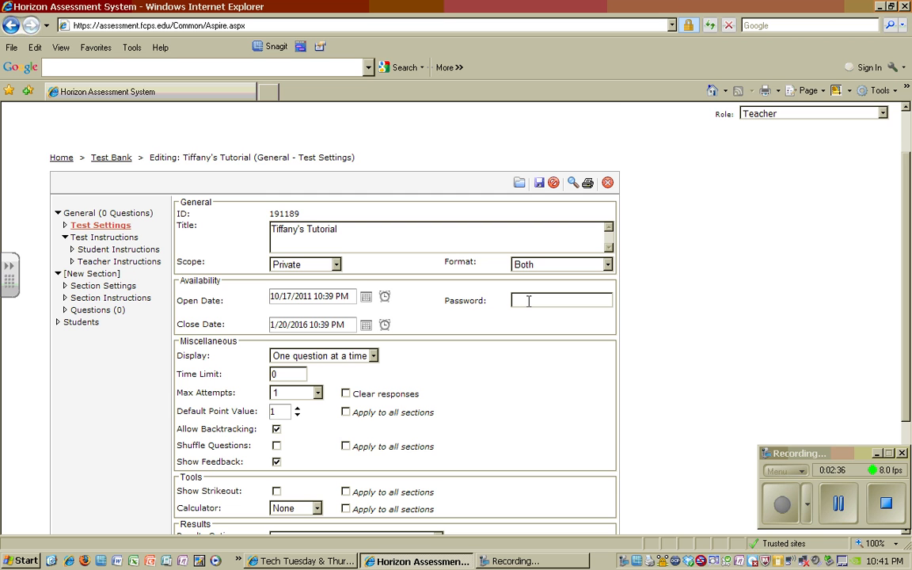
Enable Show Strikeout with Apply to all sections, and keep the calculator option at None.
scroll(547, 346, down, 2)
scroll(518, 313, up, 1)
scroll(645, 349, down, 3)
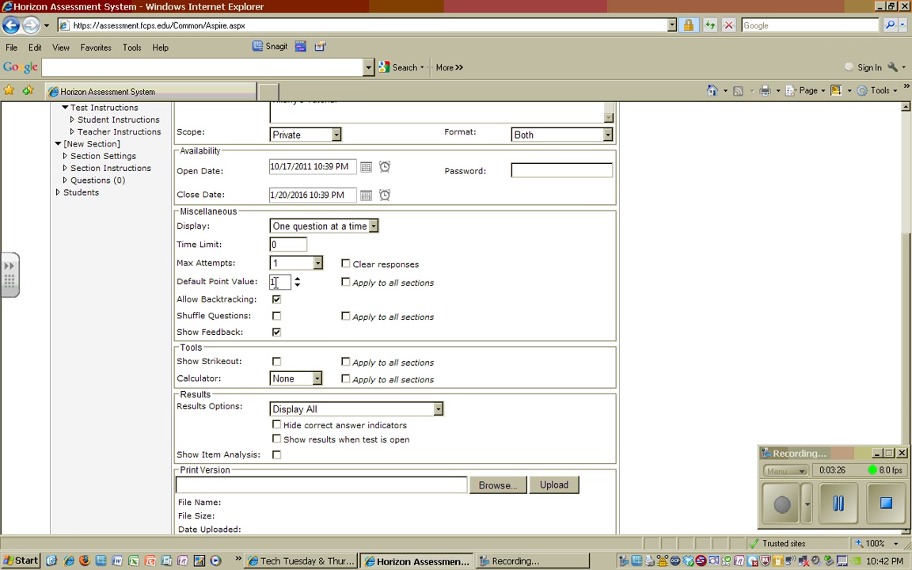
scroll(543, 275, down, 1)
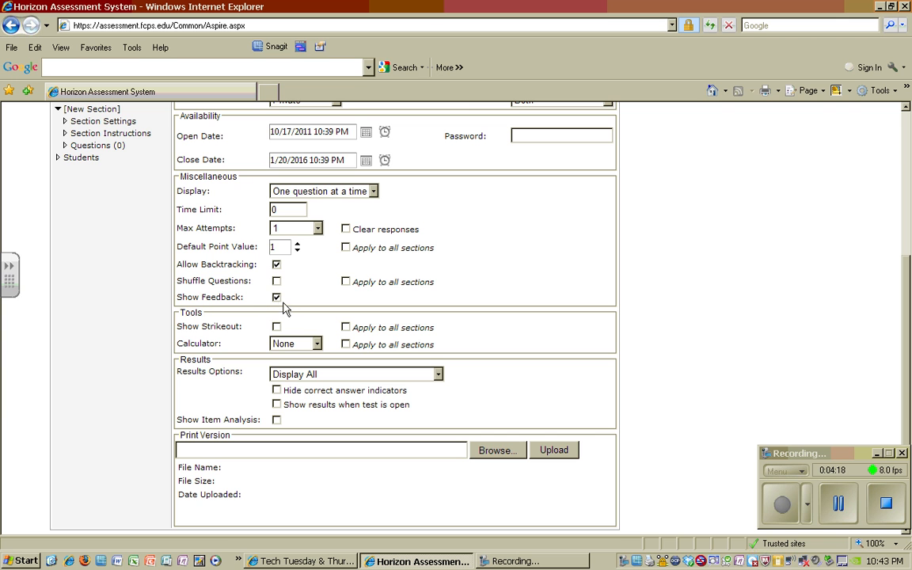
scroll(443, 270, up, 2)
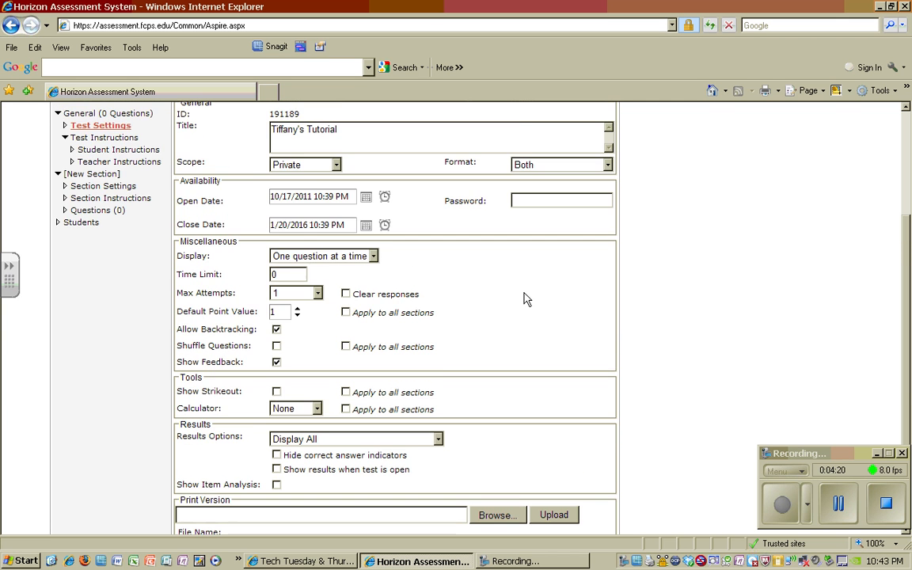
scroll(491, 285, down, 2)
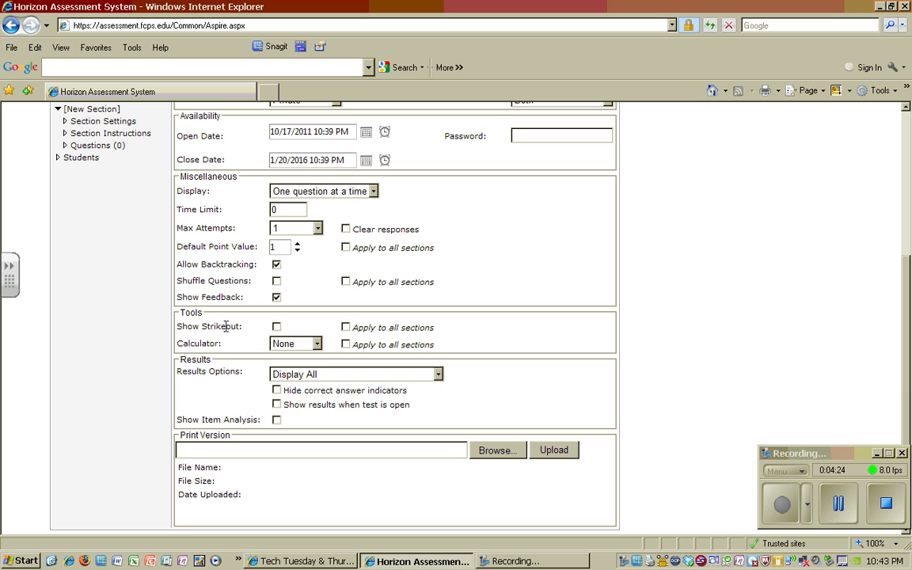
click(276, 327)
click(316, 346)
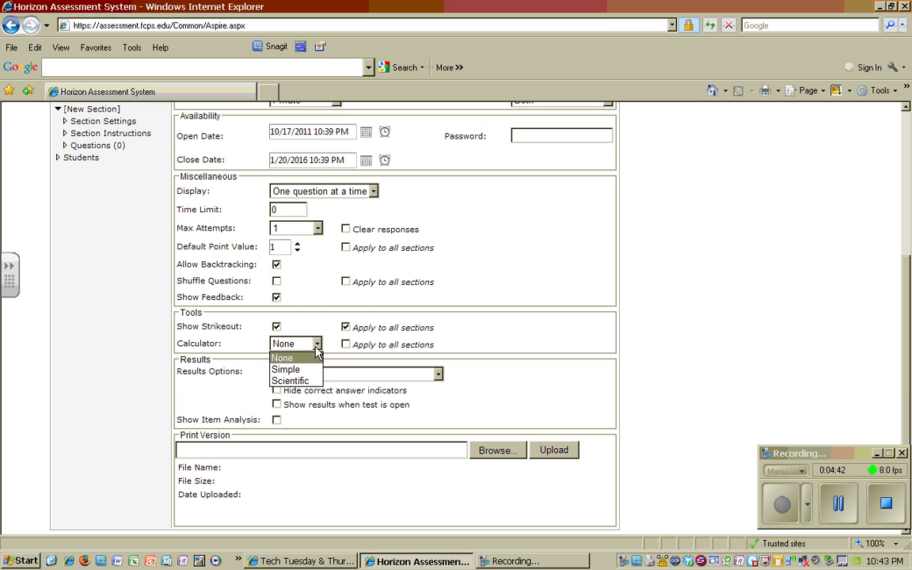
click(317, 358)
click(506, 313)
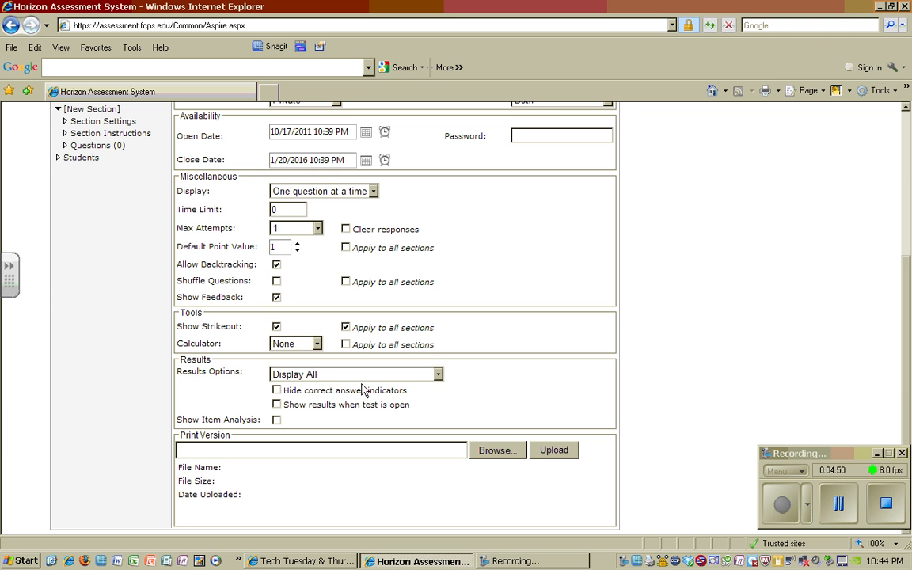
Keep the results option at Display All with results shown while the test is open, and enable Show Item Analysis.
click(439, 377)
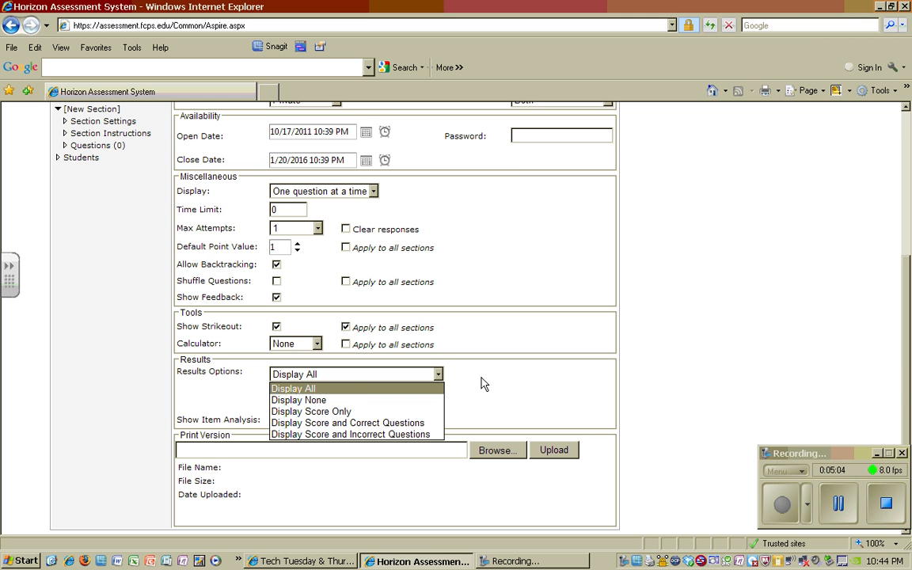
click(351, 375)
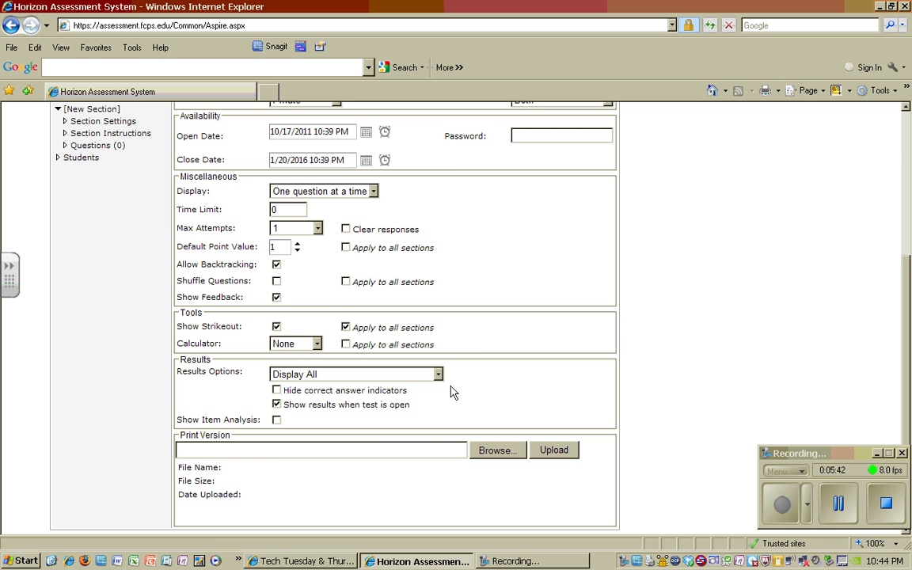
scroll(477, 338, up, 2)
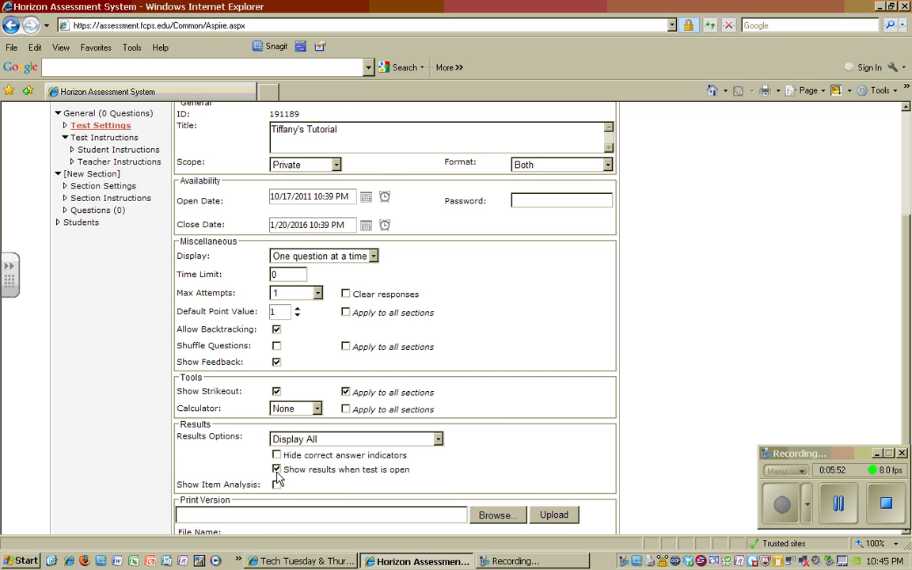
scroll(501, 435, down, 2)
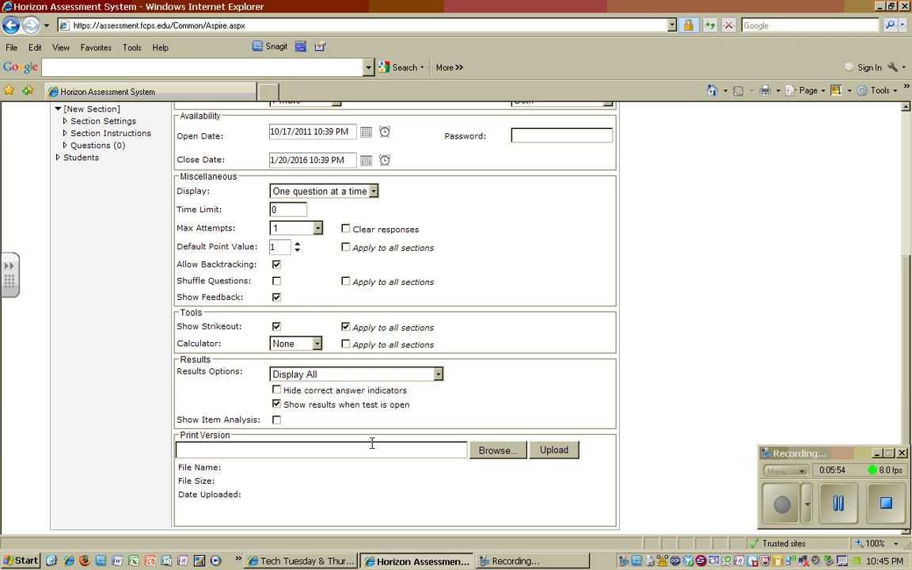
click(276, 419)
scroll(524, 335, up, 3)
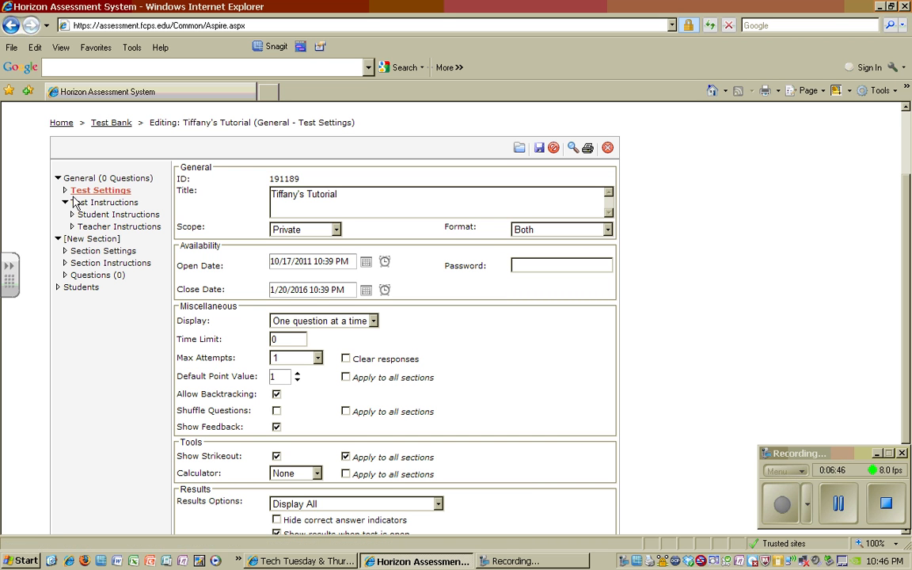
Save the test settings.
click(89, 244)
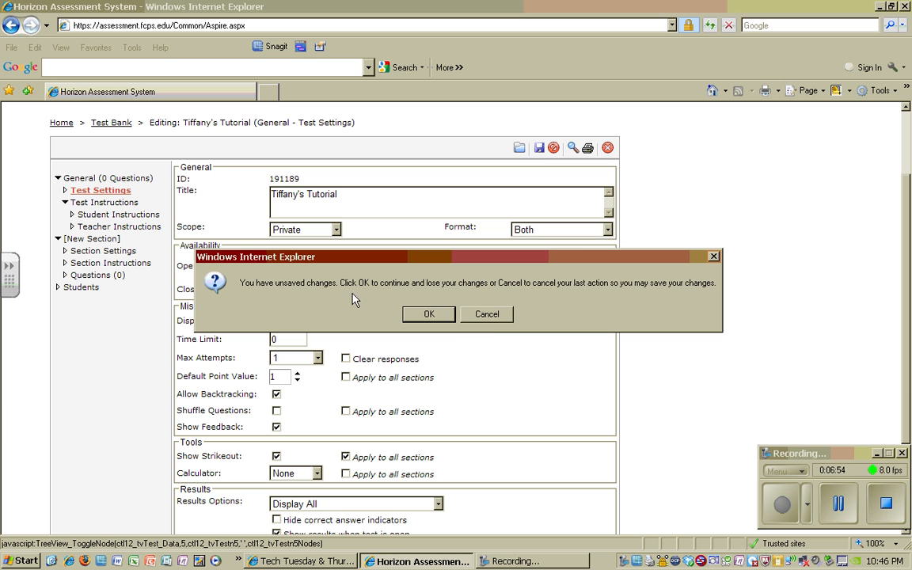
click(428, 314)
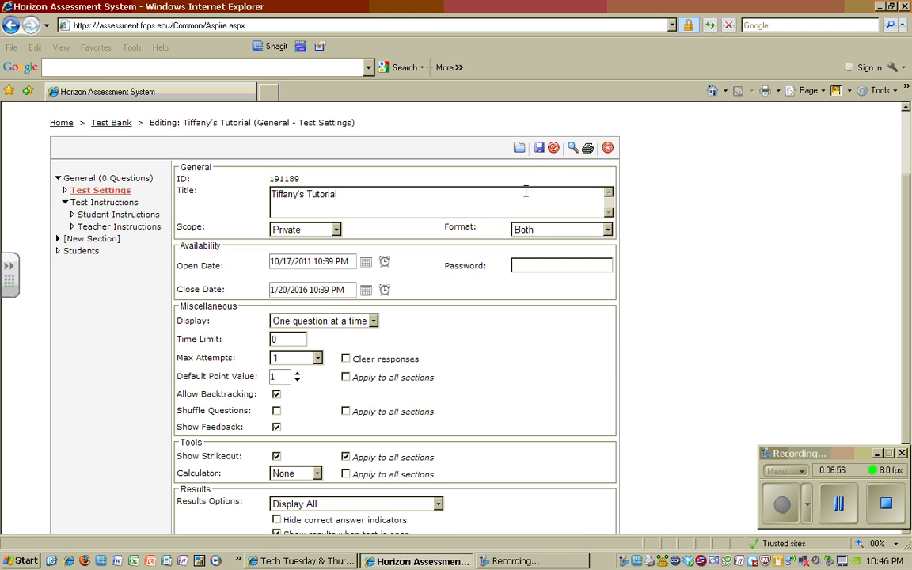
click(538, 149)
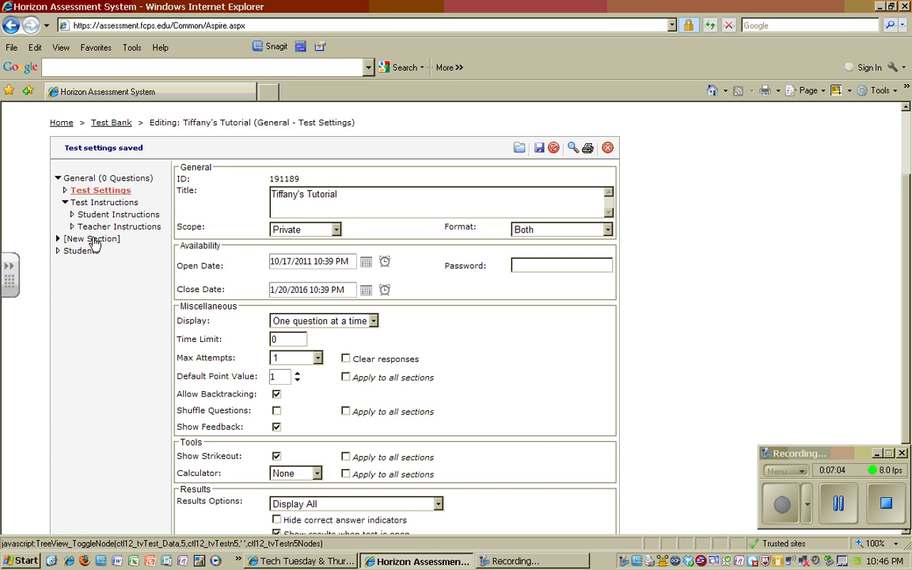
Expand [New Section] in the test outline and view its section settings.
click(94, 242)
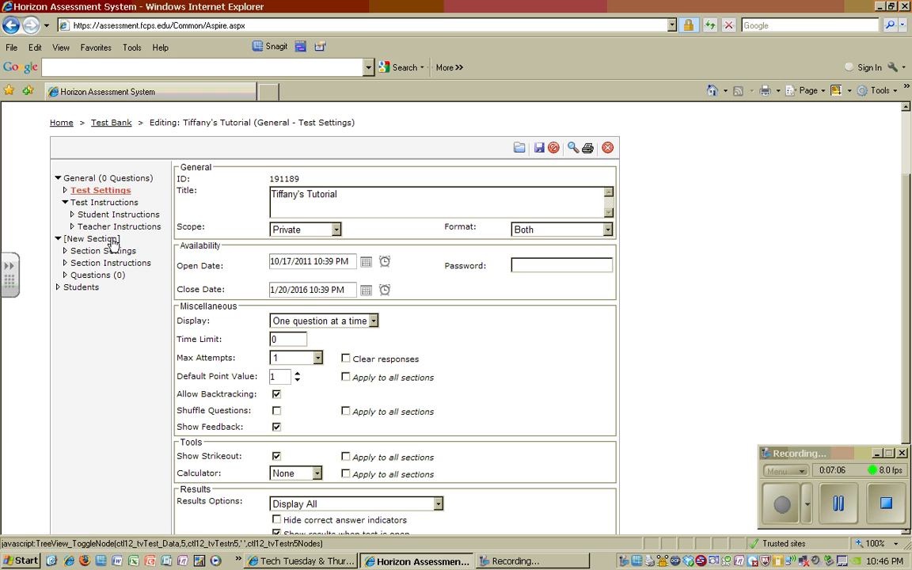
click(101, 243)
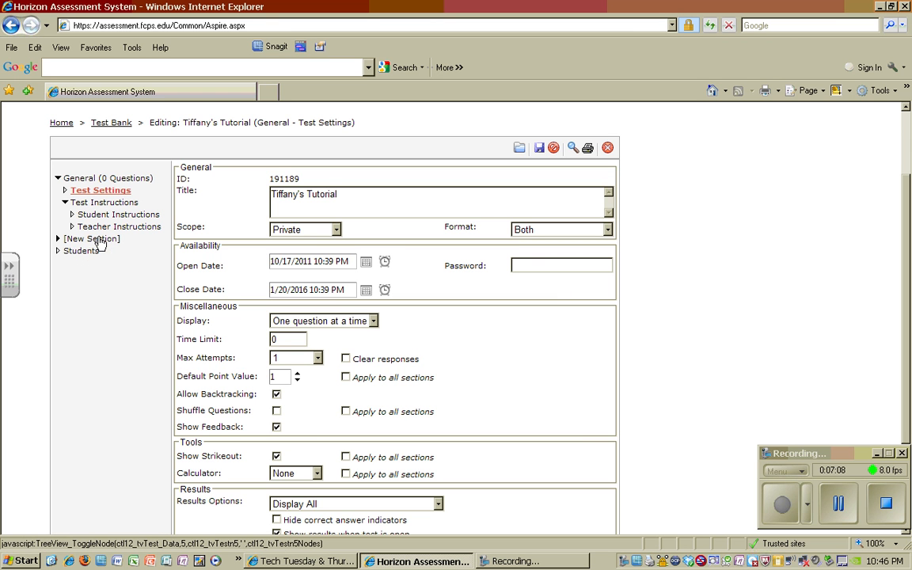
click(97, 239)
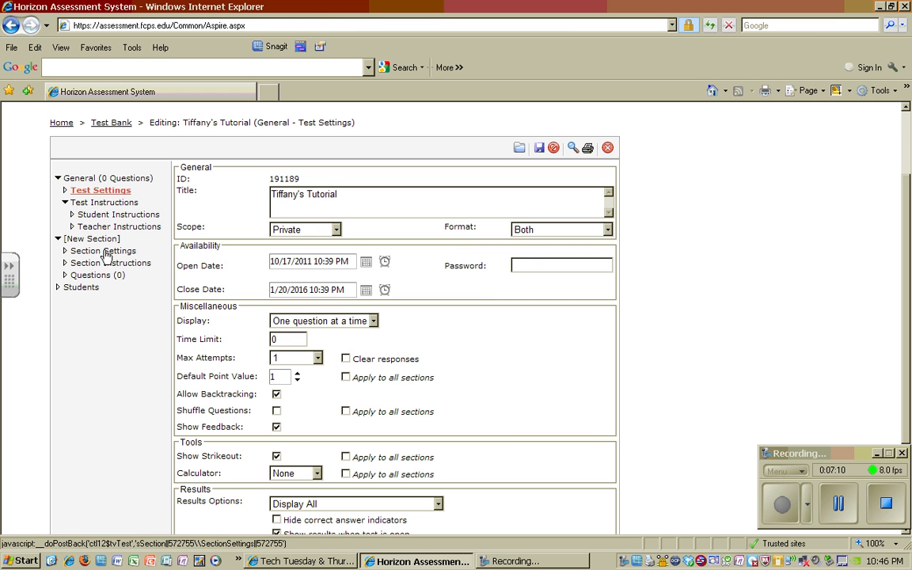
click(105, 252)
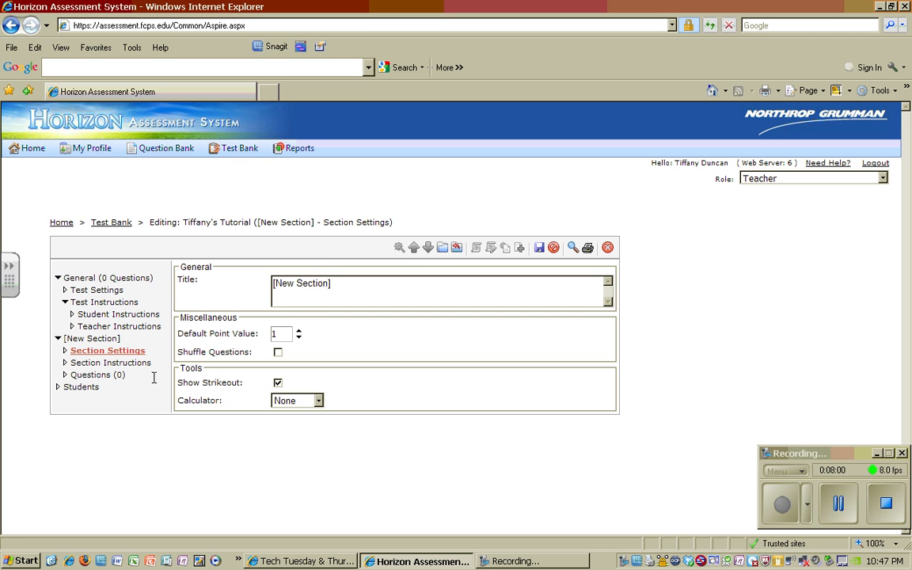
Start adding existing questions to [New Section] and search the bank for Best Practices questions in Teaching and Learning.
click(92, 376)
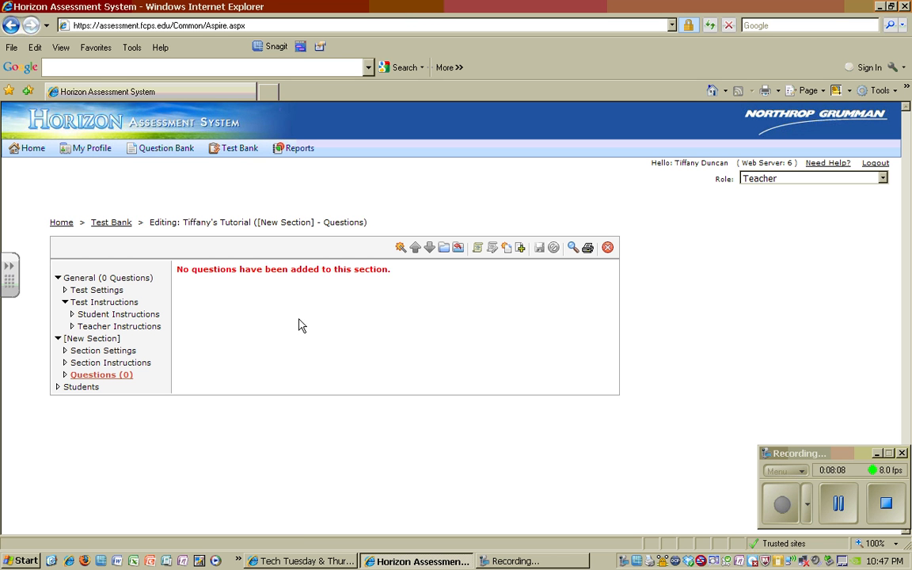
click(520, 249)
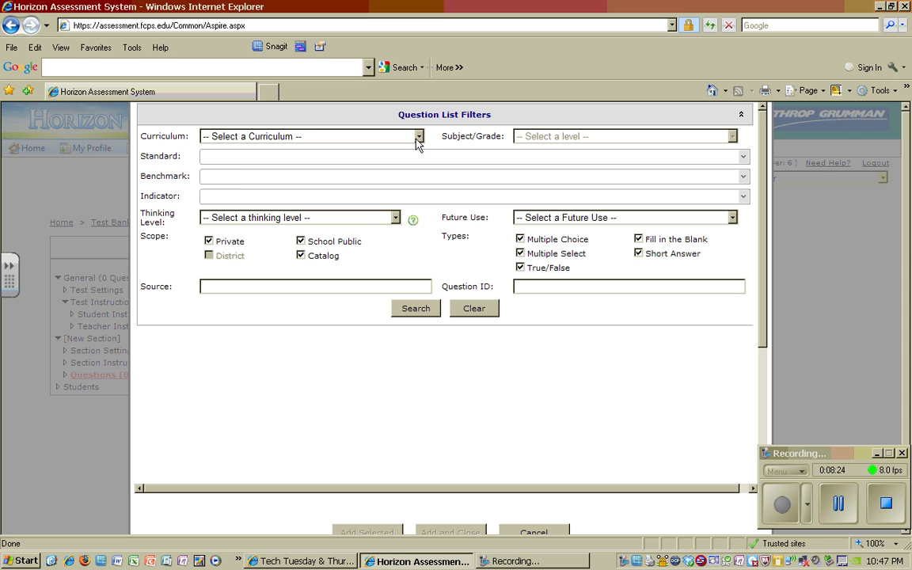
click(376, 134)
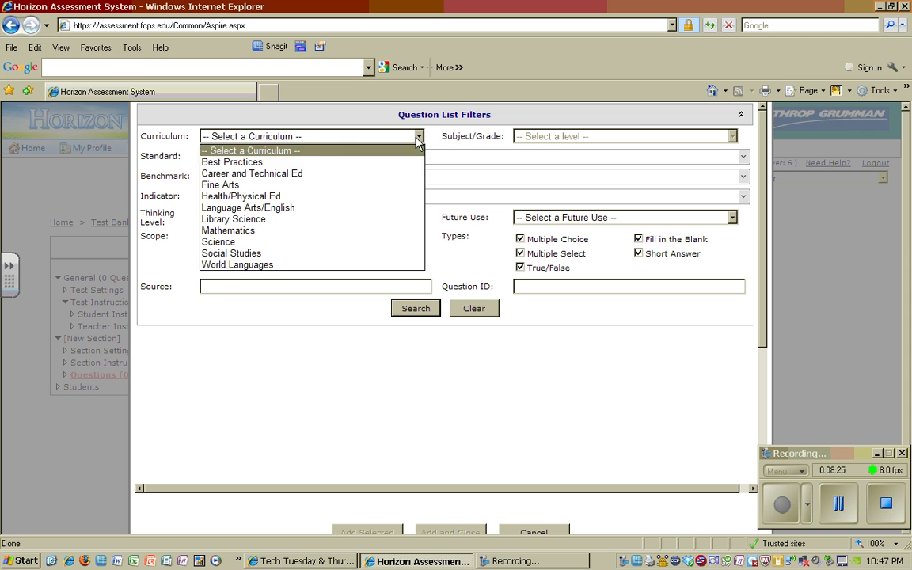
click(292, 161)
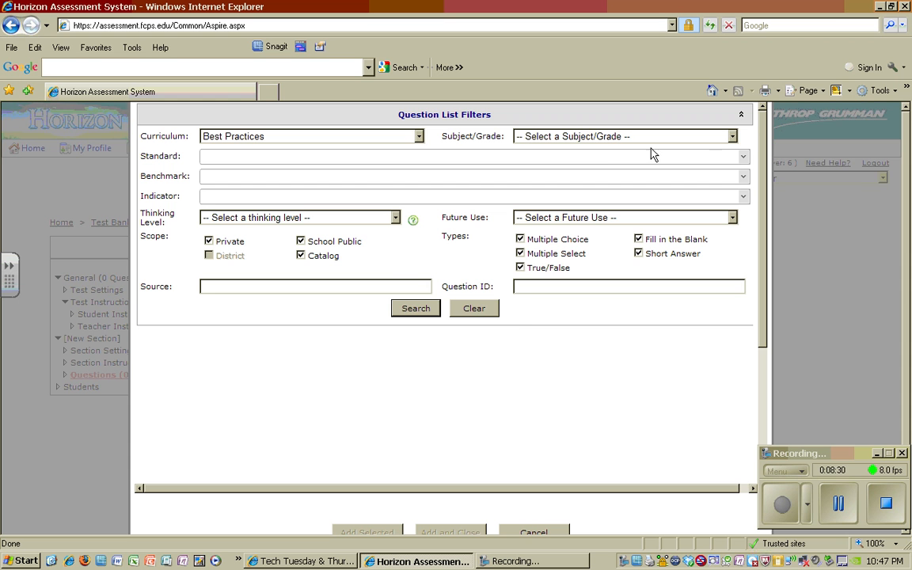
click(730, 139)
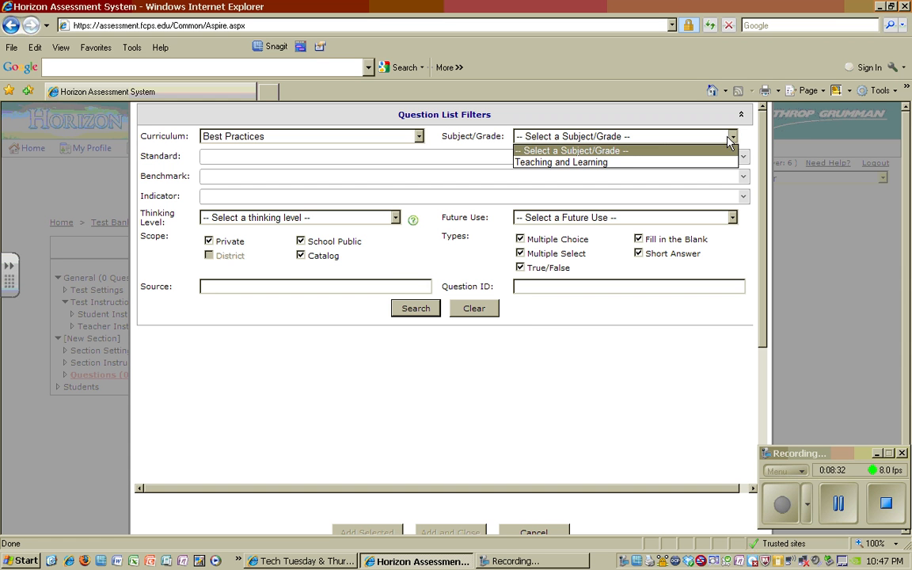
click(655, 162)
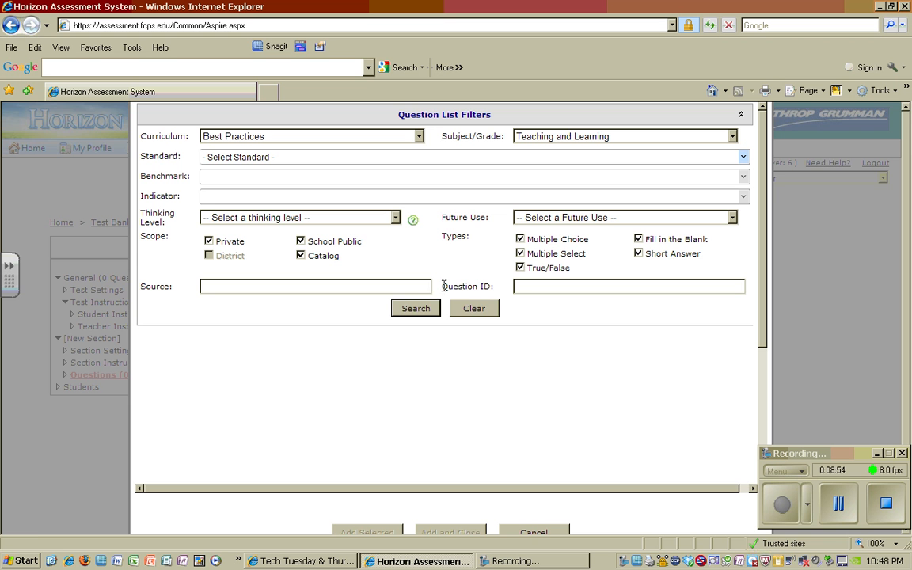
click(424, 310)
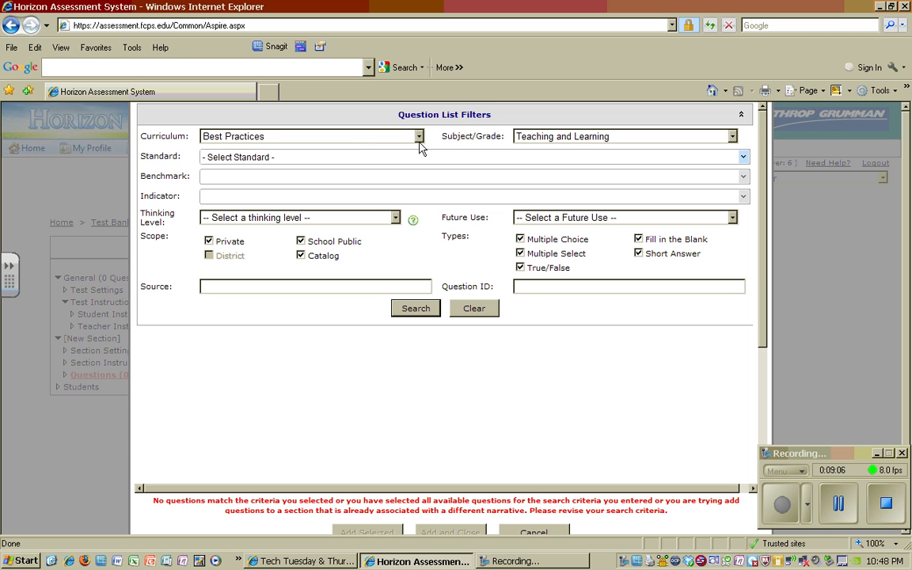
Clear the Subject/Grade filter, set the curriculum to Language Arts/English, and search the question bank.
click(662, 136)
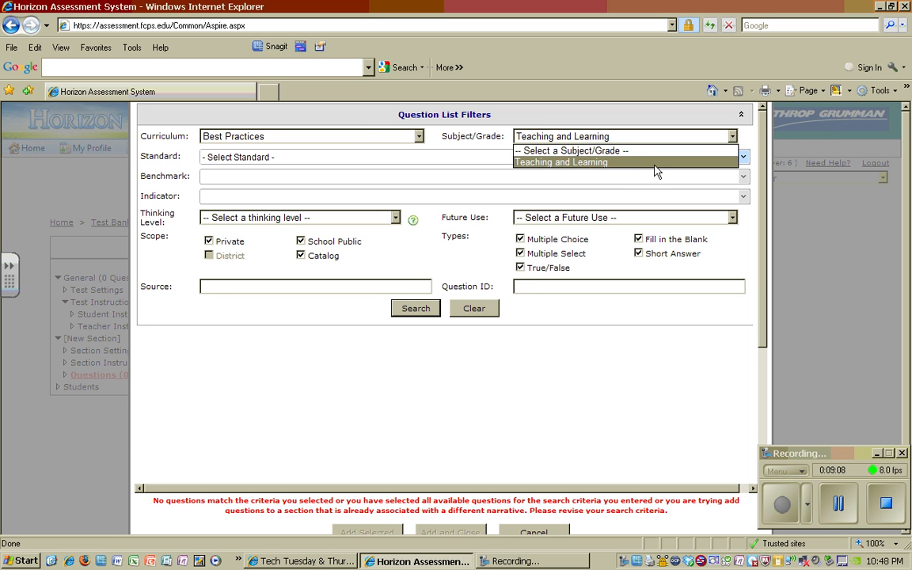
click(626, 152)
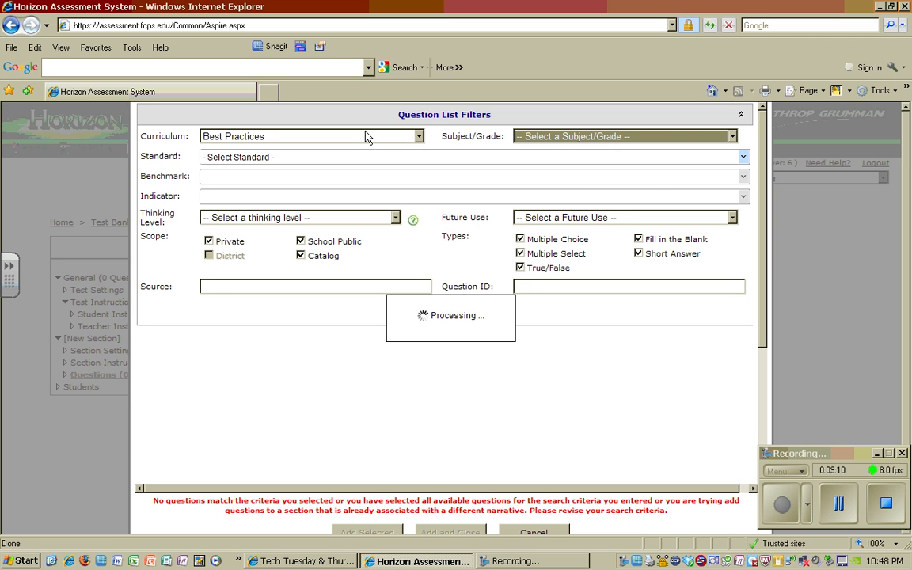
click(419, 137)
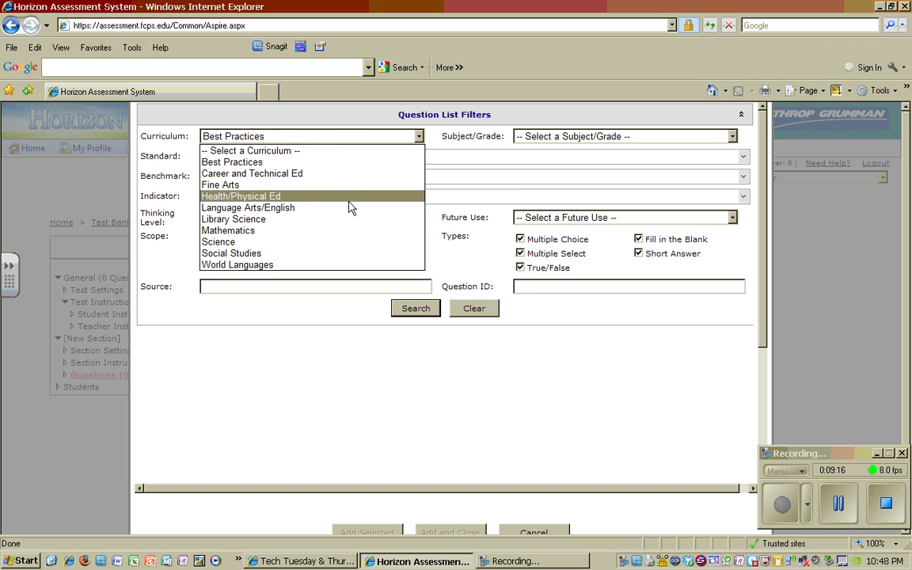
click(286, 209)
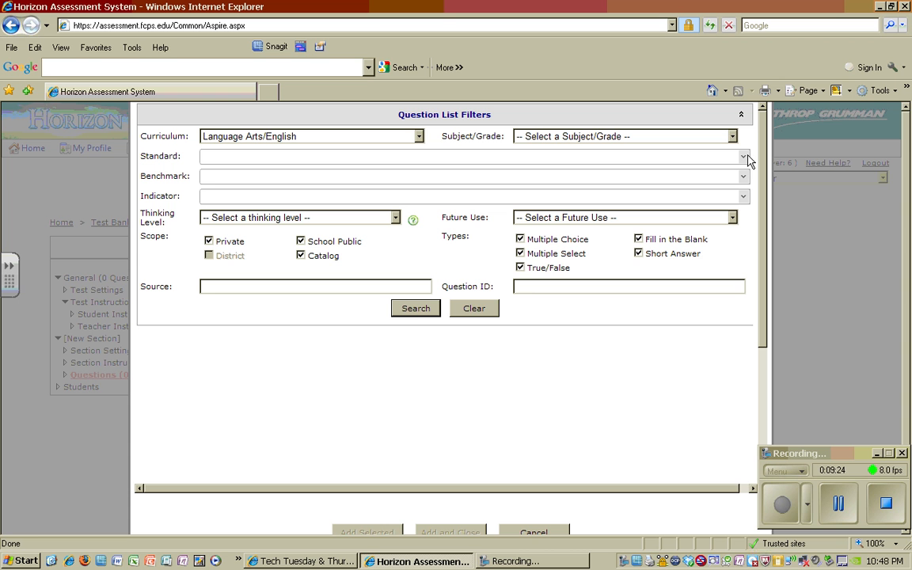
click(412, 311)
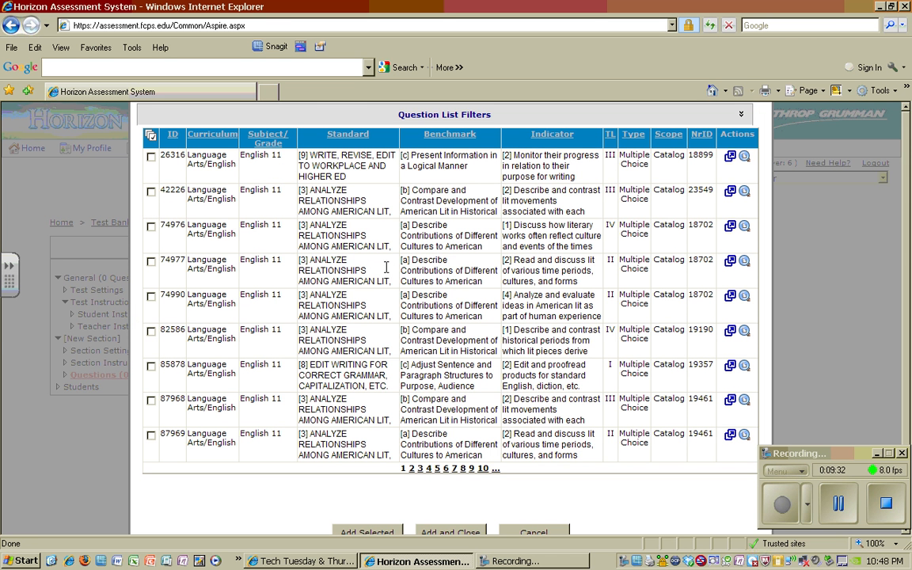
Browse pages 2, 10, 11 and 18 of the question results, checking their standards, benchmarks and indicators.
scroll(456, 224, down, 2)
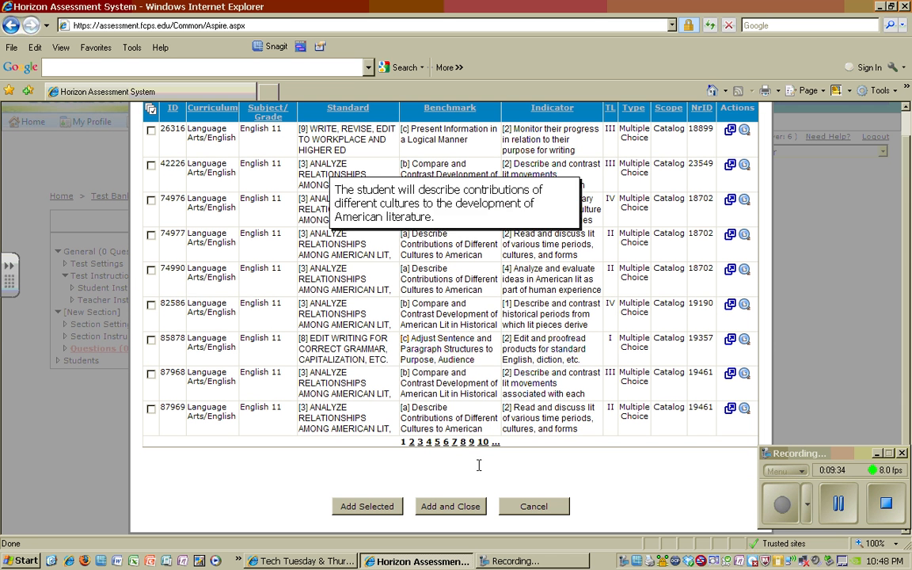
click(411, 443)
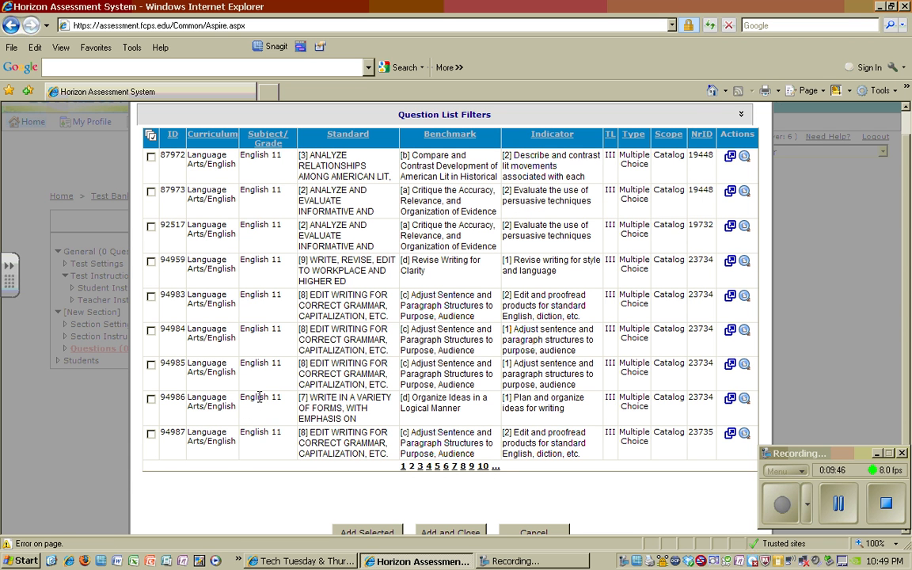
click(483, 467)
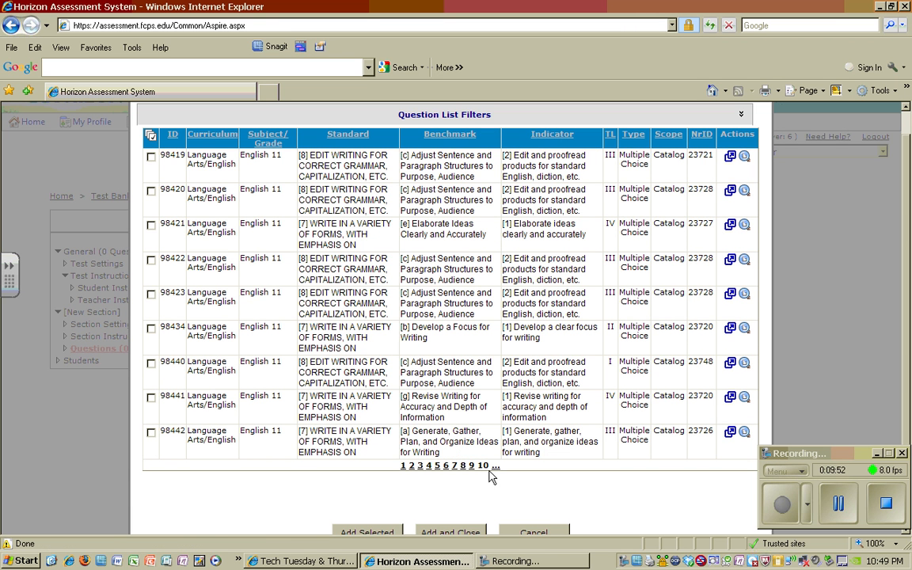
click(495, 466)
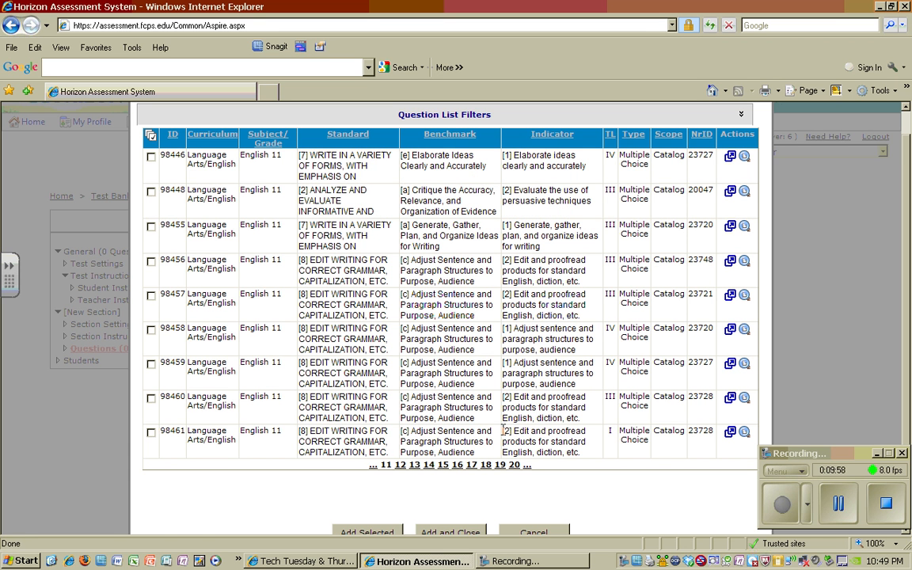
click(485, 466)
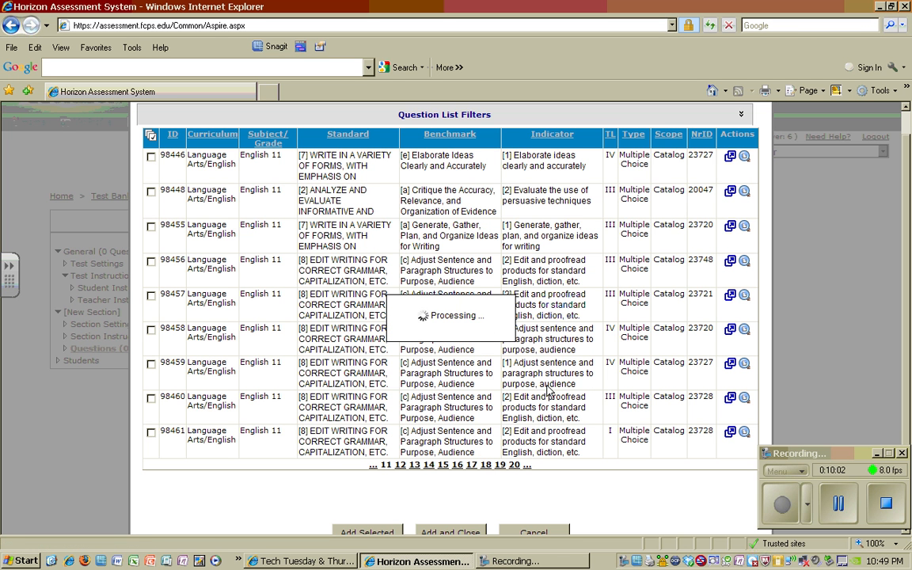
scroll(480, 259, down, 1)
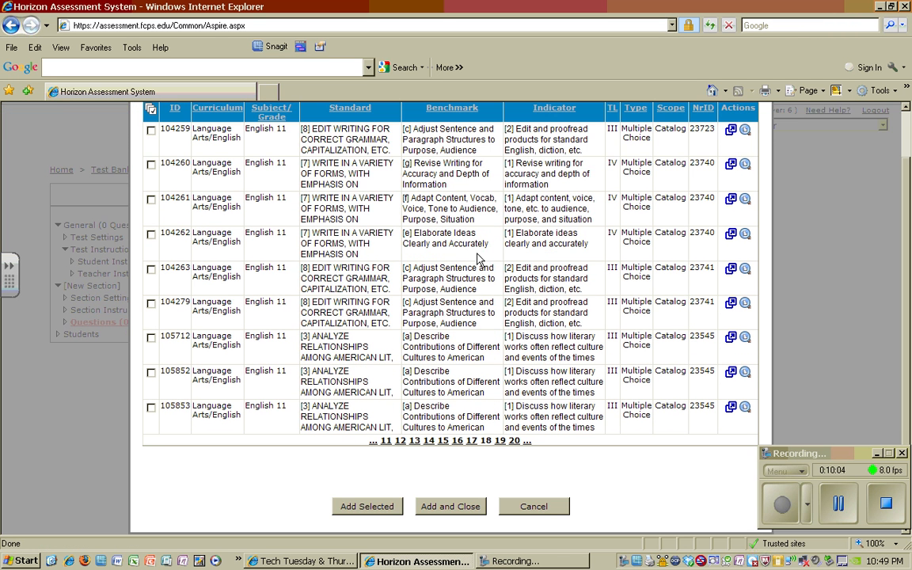
scroll(420, 509, up, 2)
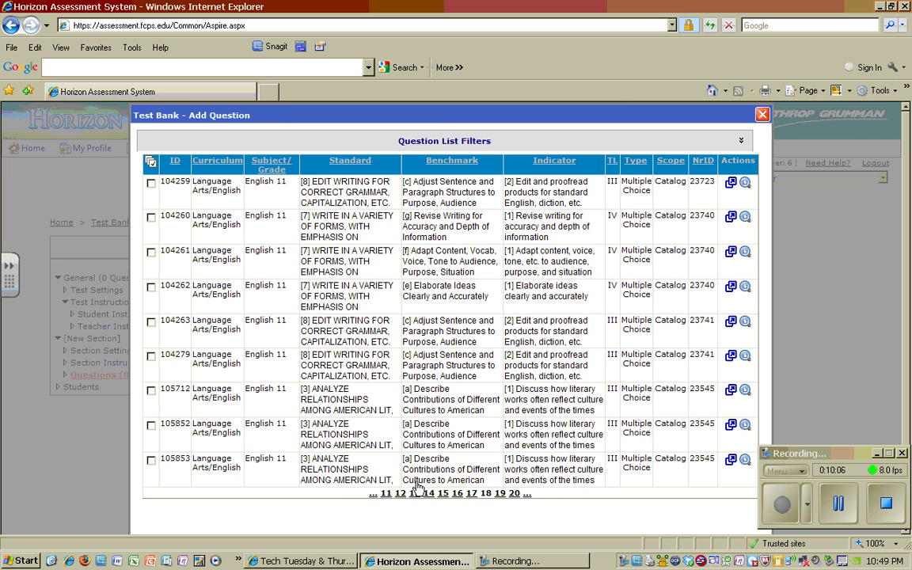
scroll(418, 489, down, 2)
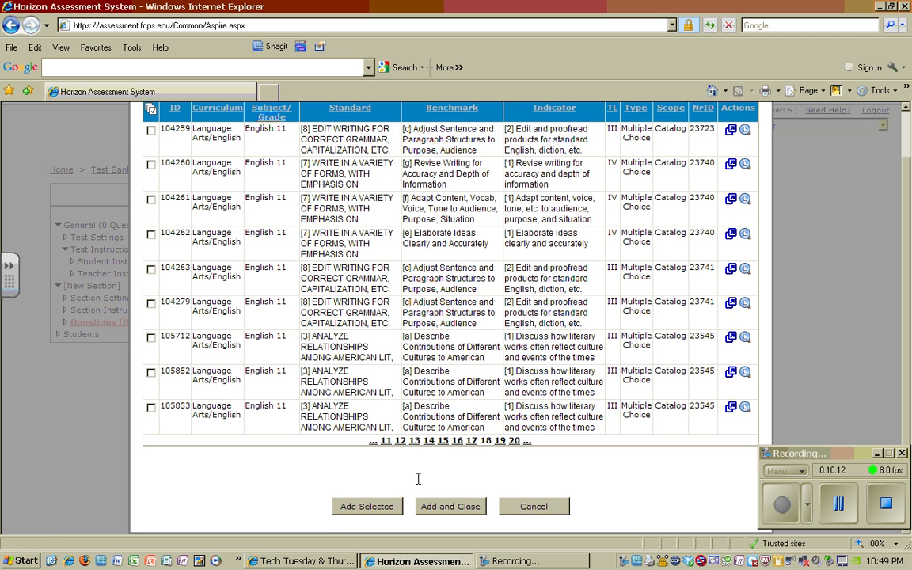
scroll(402, 392, up, 1)
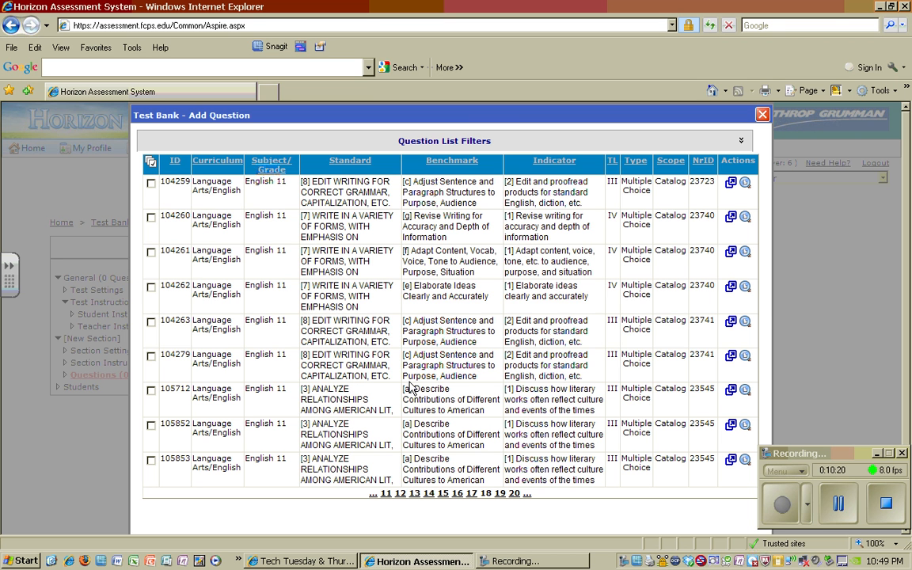
Preview question 104279 with its passage, details and answer choices, then close the preview and the question search.
click(745, 357)
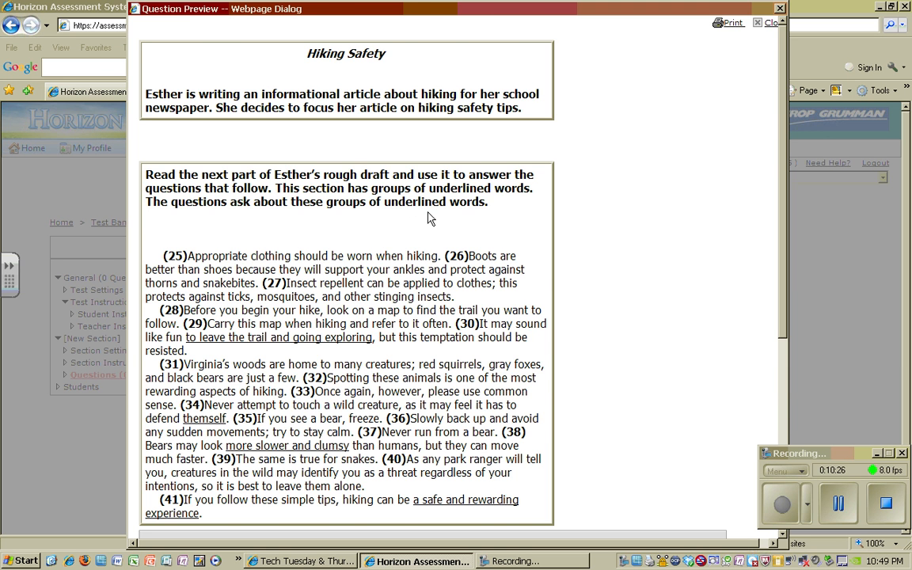
scroll(388, 202, down, 3)
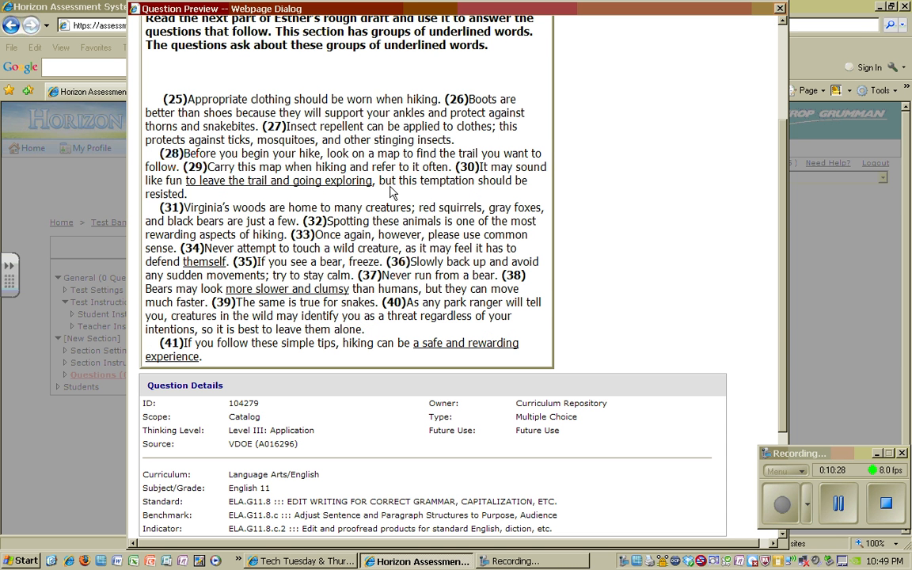
scroll(455, 215, down, 3)
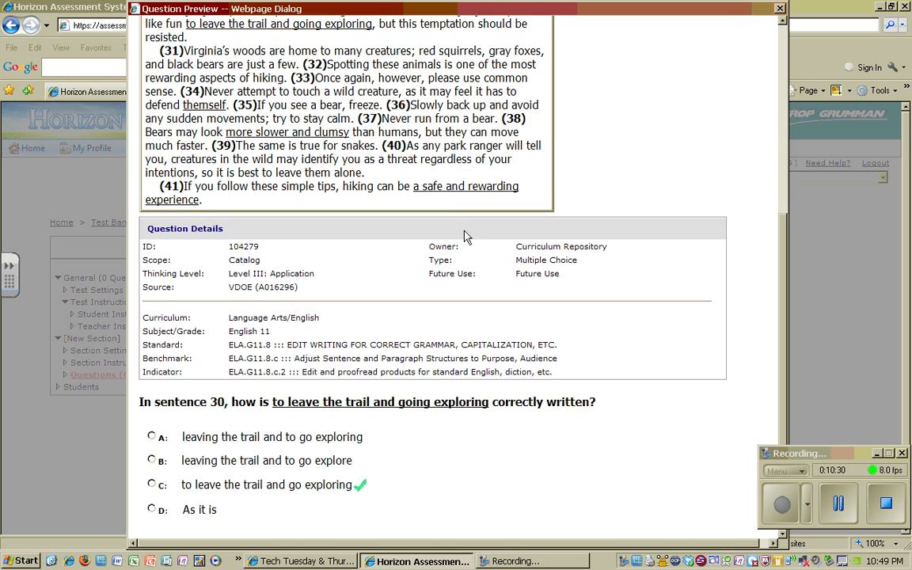
scroll(469, 220, up, 6)
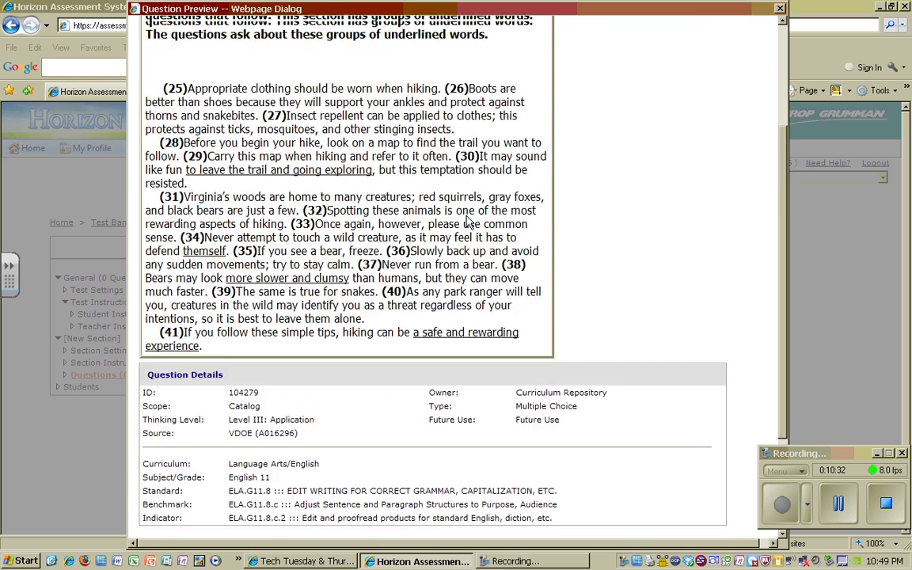
scroll(465, 220, down, 6)
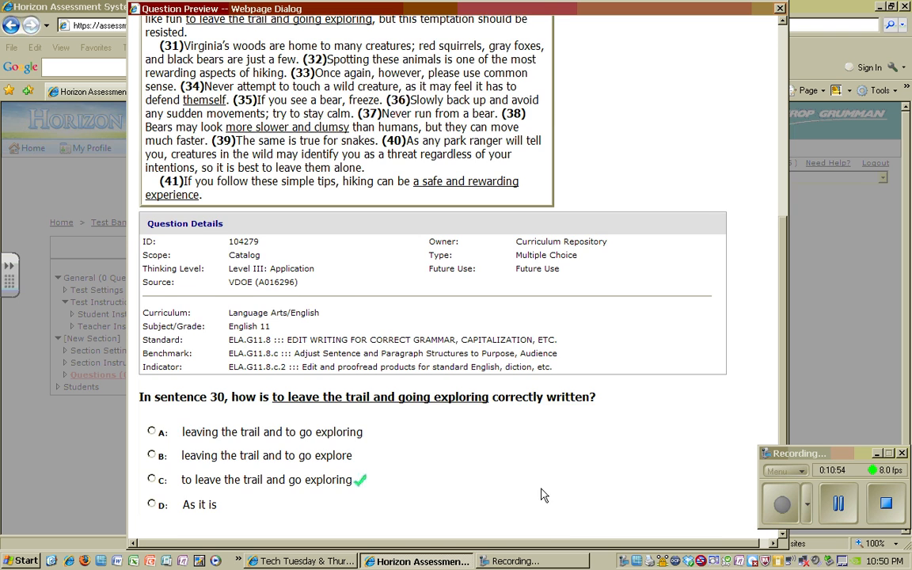
scroll(740, 210, up, 4)
scroll(720, 94, up, 1)
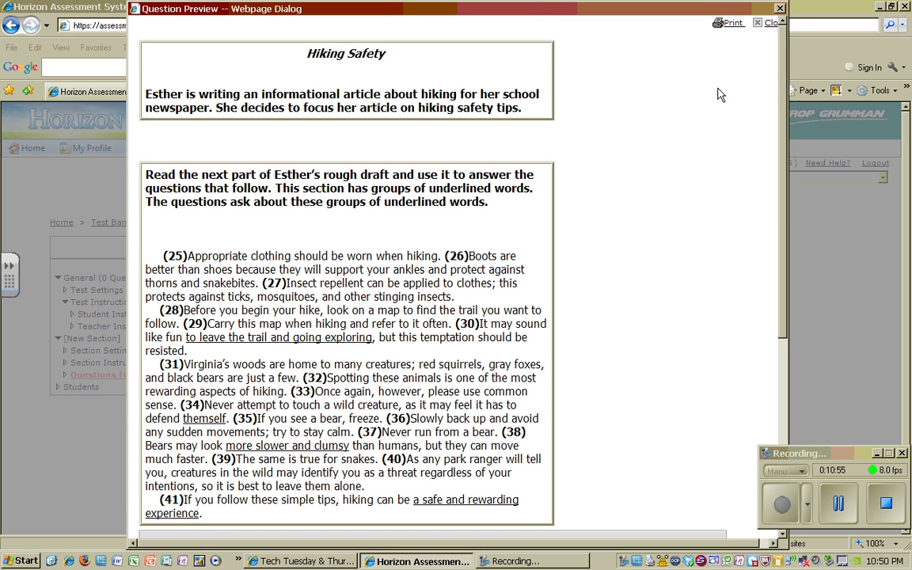
click(763, 26)
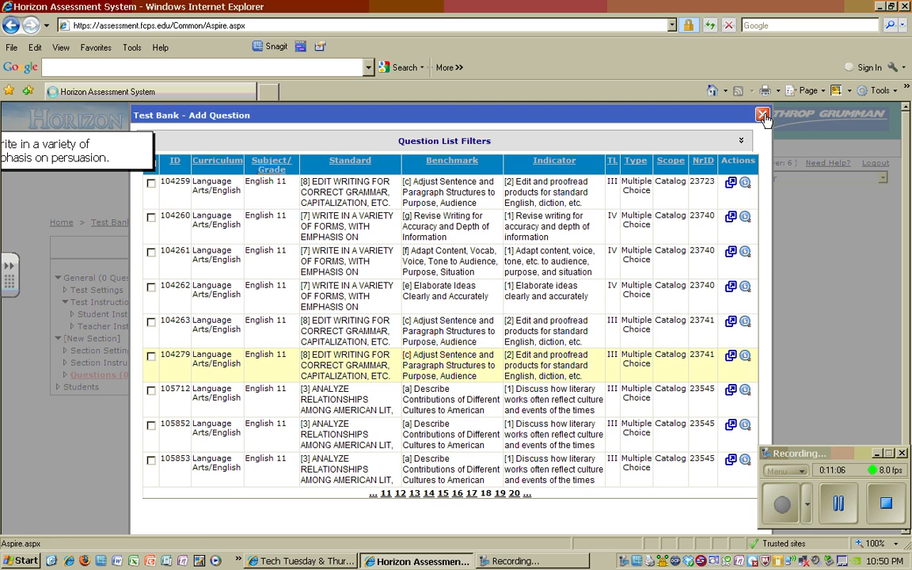
click(763, 115)
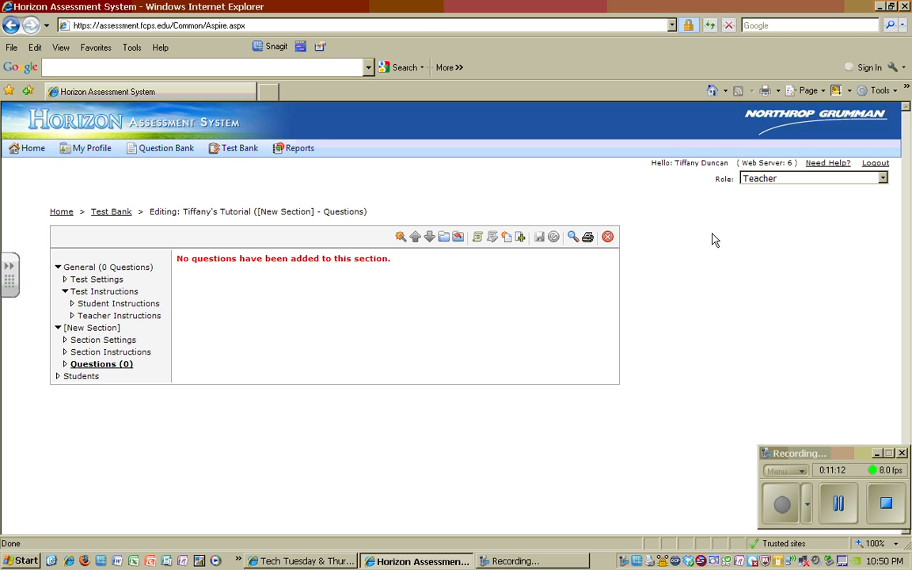
Reopen the search for existing questions, set Subject/Grade to Grade 2 under Language Arts/English, and run the search.
click(519, 238)
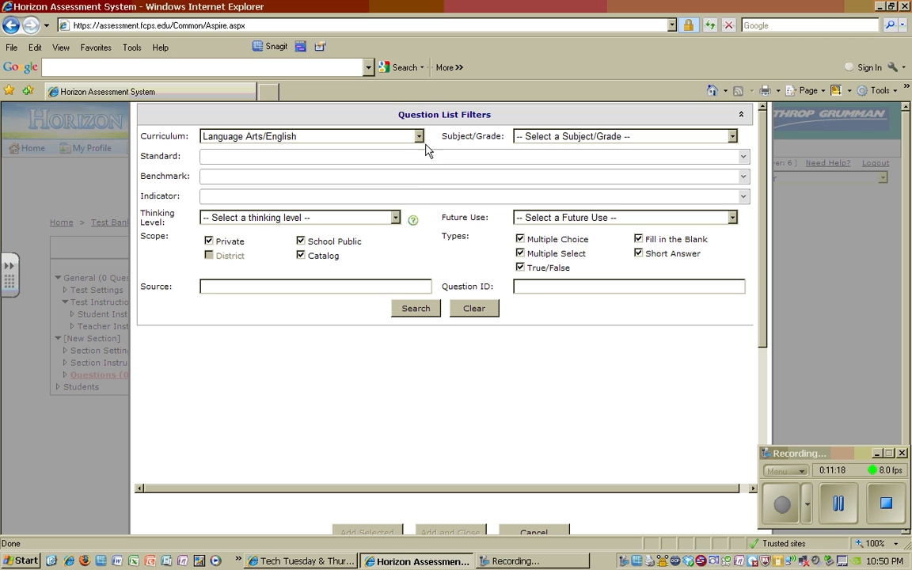
click(731, 137)
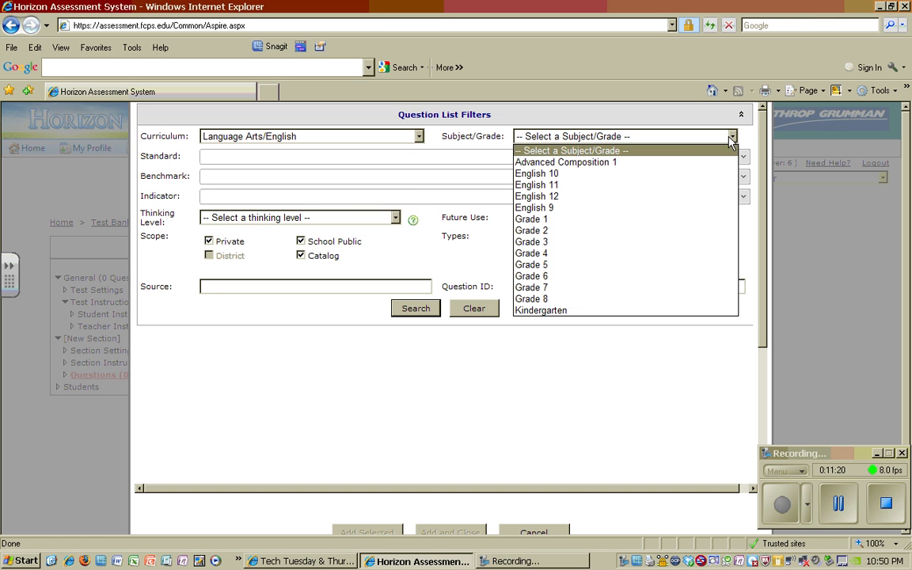
click(586, 230)
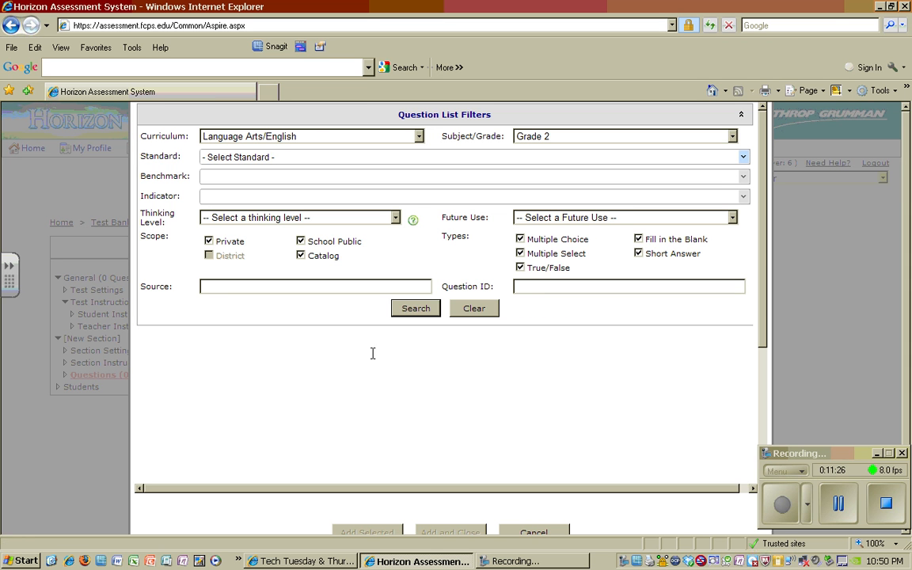
click(434, 310)
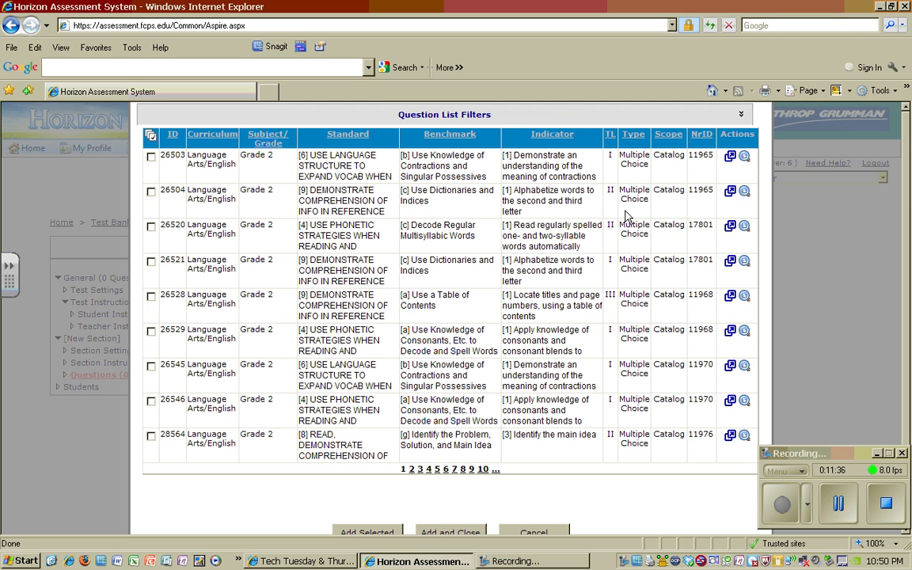
Preview question 26504, examining its Boxcar Children passage, question details and answer choices, and close the preview.
click(744, 191)
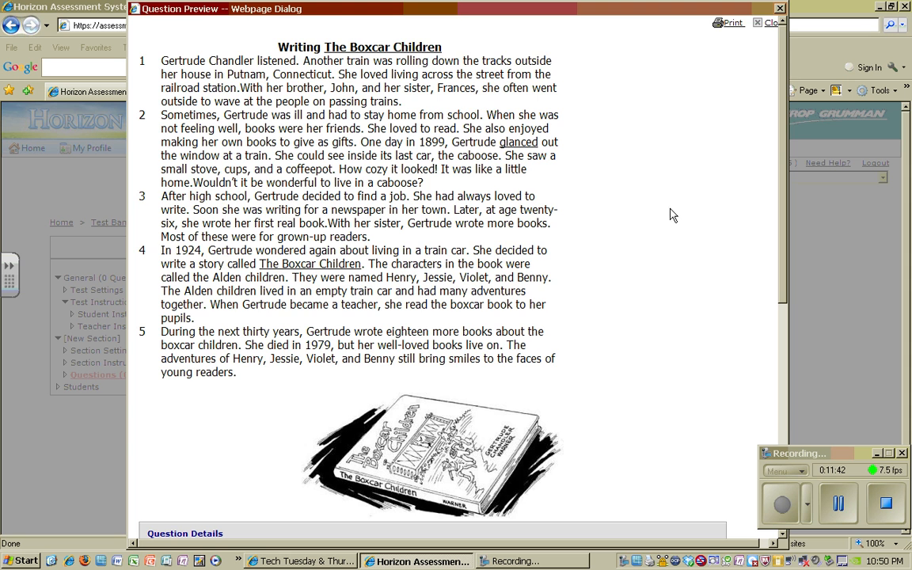
scroll(631, 170, down, 5)
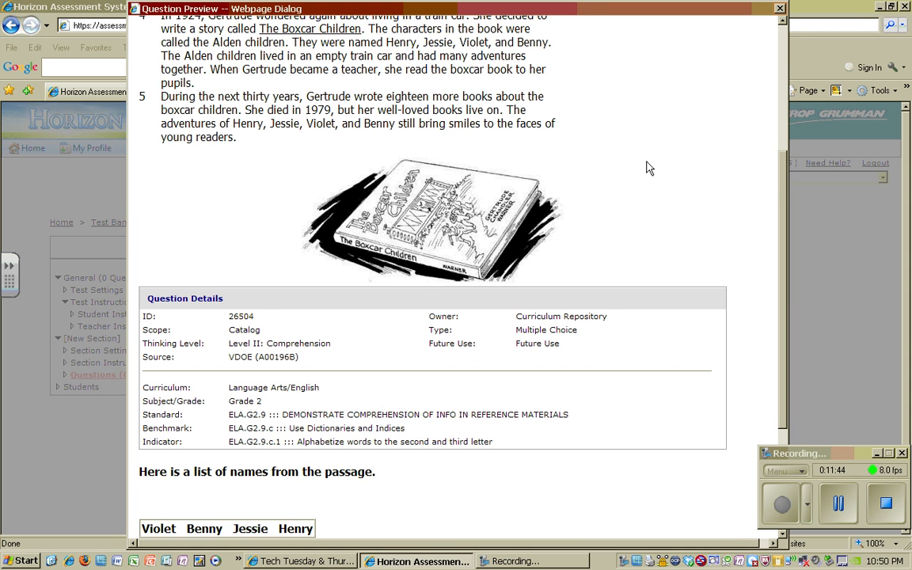
scroll(653, 163, down, 2)
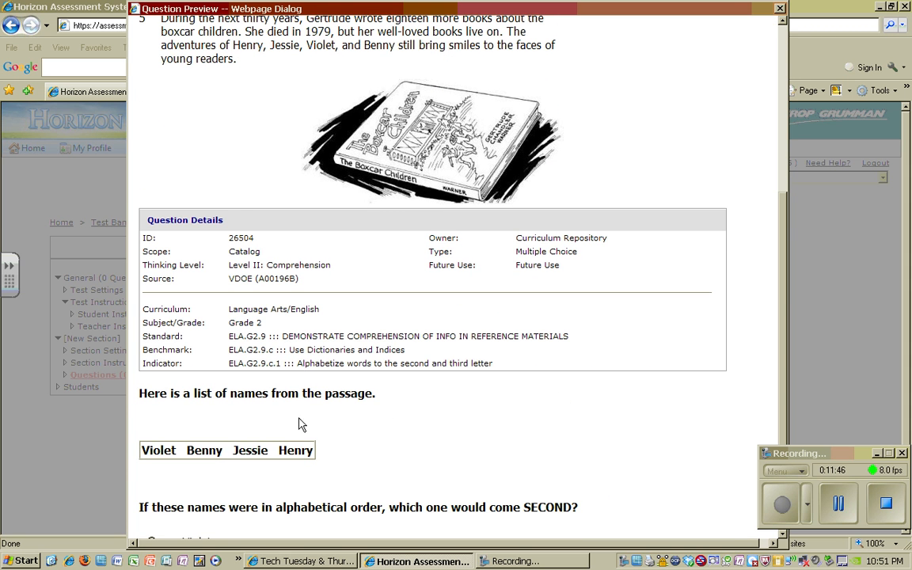
scroll(478, 380, down, 2)
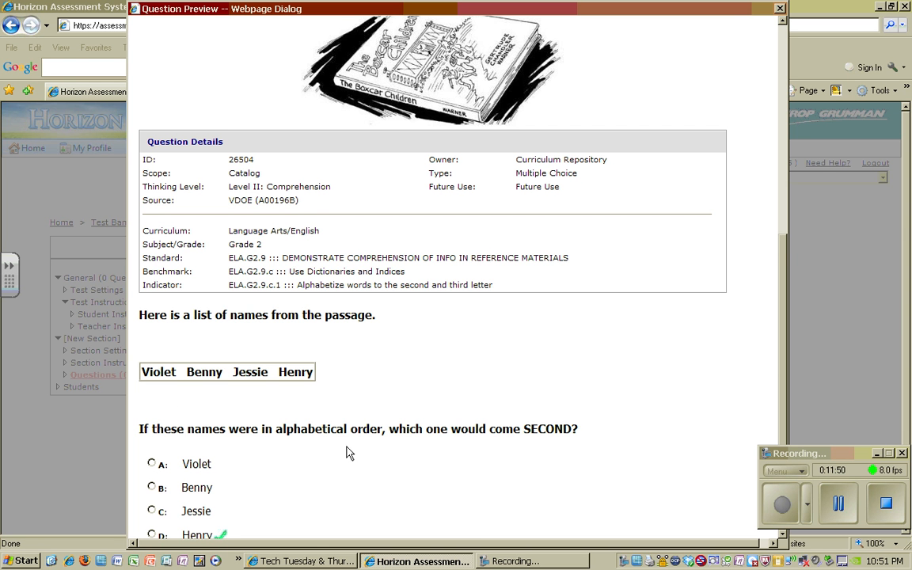
scroll(600, 420, down, 2)
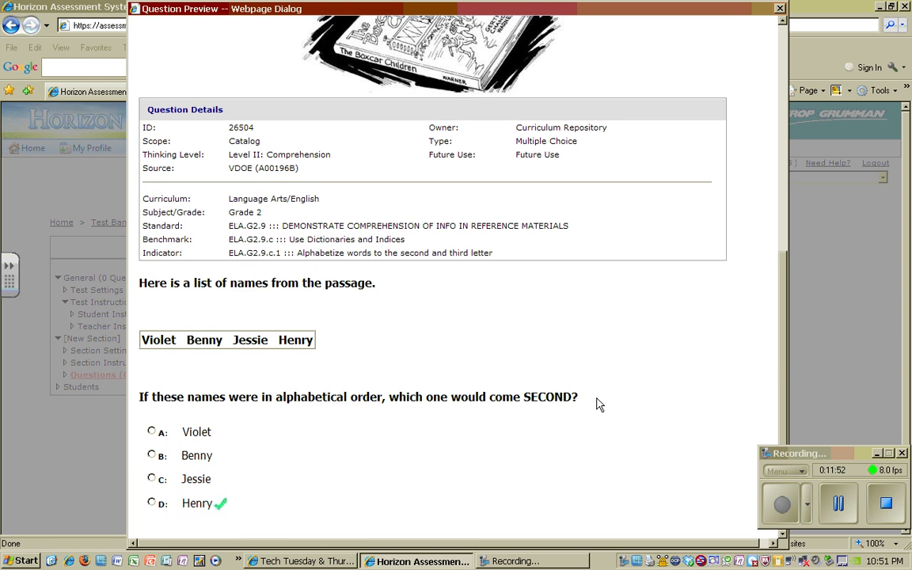
scroll(594, 401, up, 10)
scroll(713, 106, down, 12)
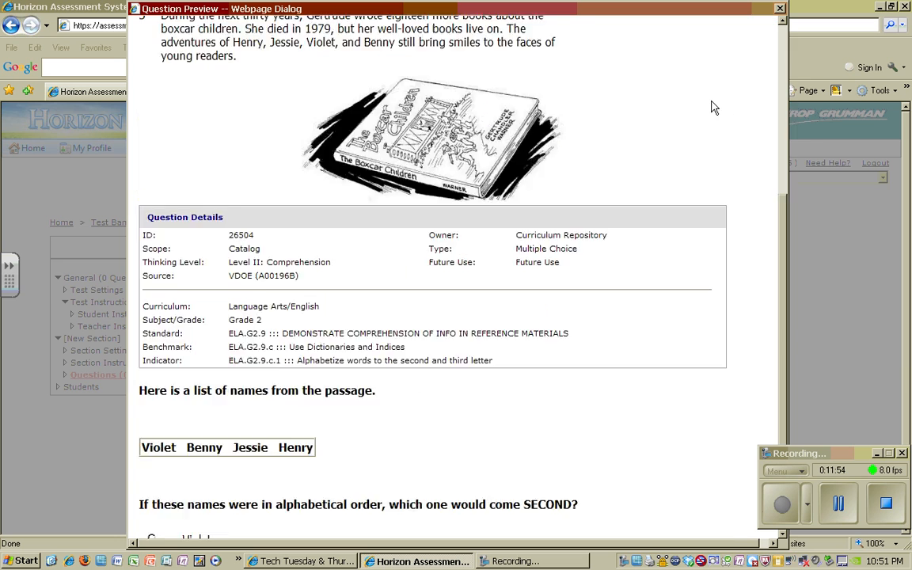
scroll(625, 158, up, 1)
scroll(621, 215, down, 1)
scroll(619, 214, up, 10)
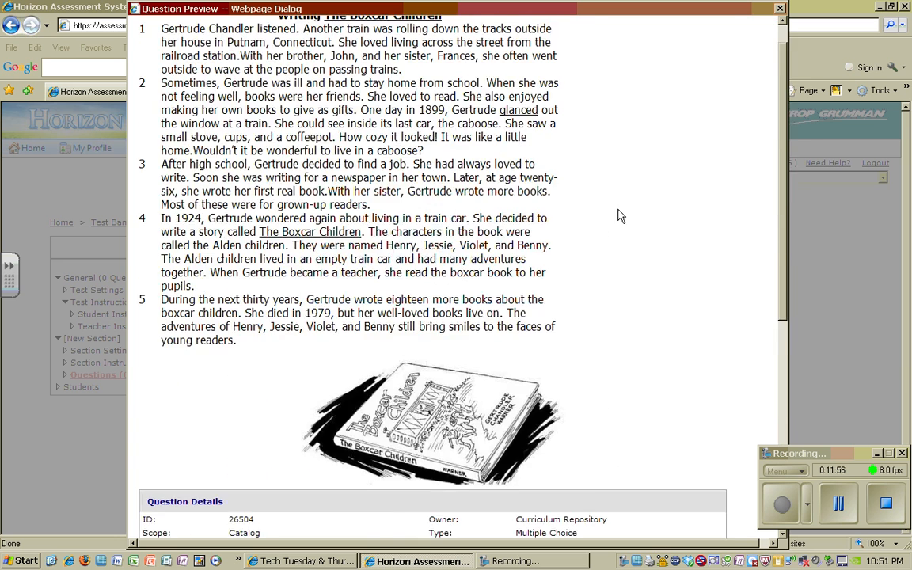
scroll(619, 214, down, 9)
scroll(676, 183, up, 10)
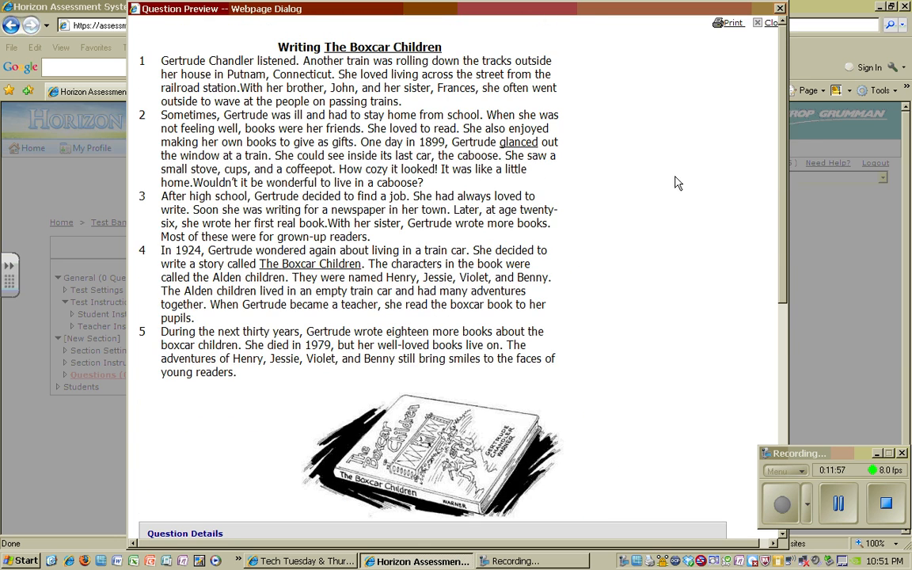
click(779, 10)
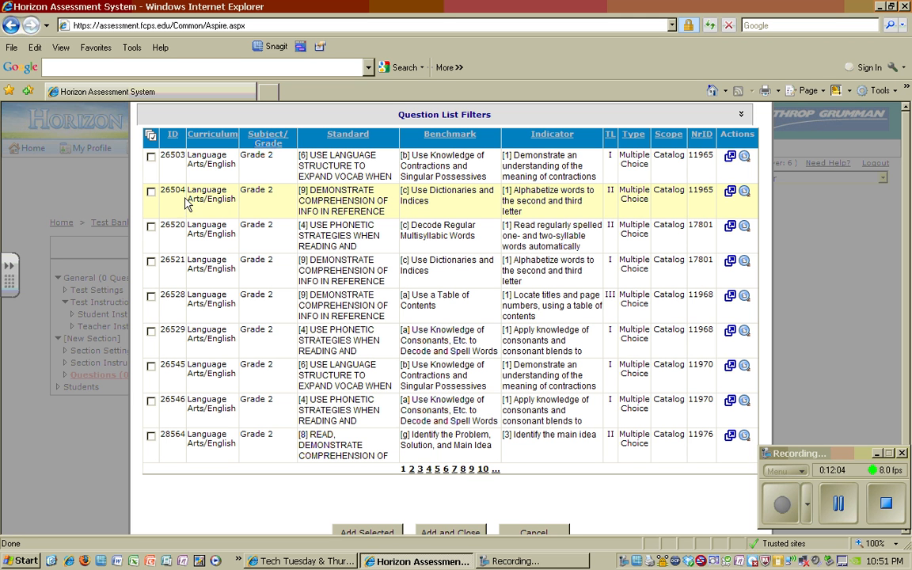
Add question 26504 from the search results to the test section and close the question search.
click(151, 193)
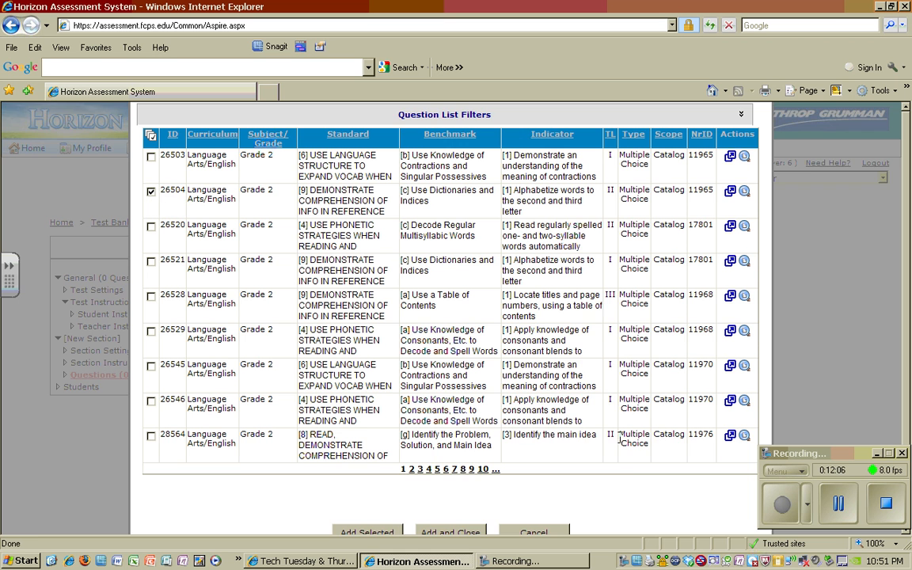
scroll(568, 412, down, 1)
click(431, 510)
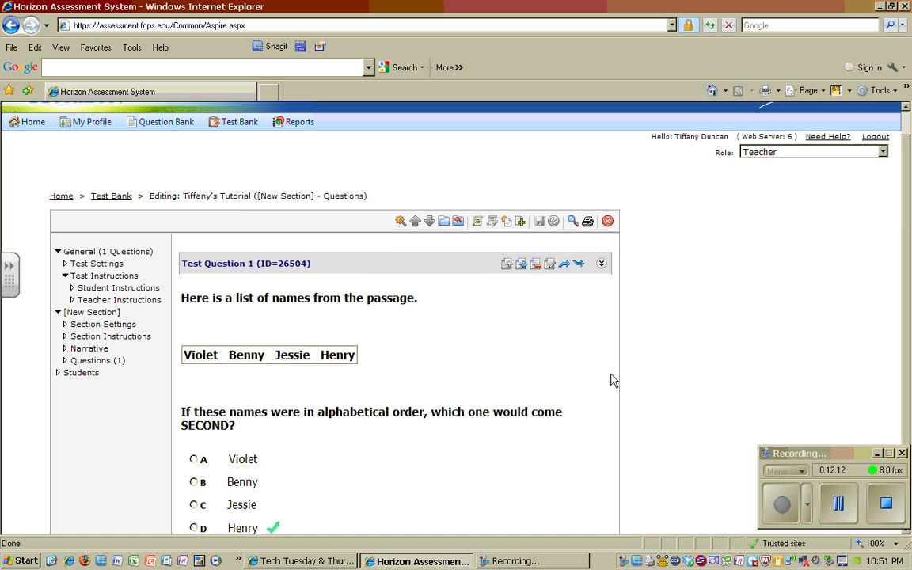
Start a new question with curriculum Mathematics and Subject/Grade set to Grade 2, and try to save it.
scroll(624, 297, down, 1)
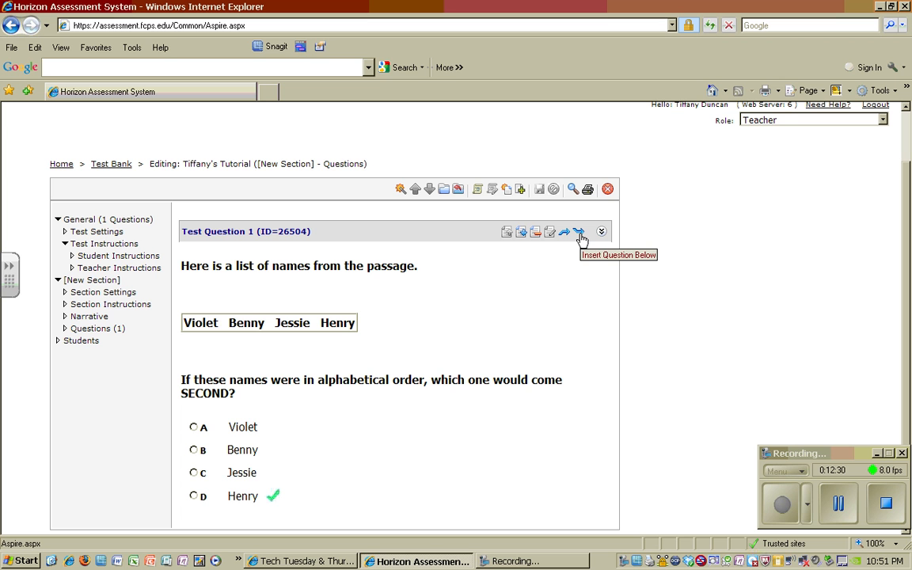
click(506, 193)
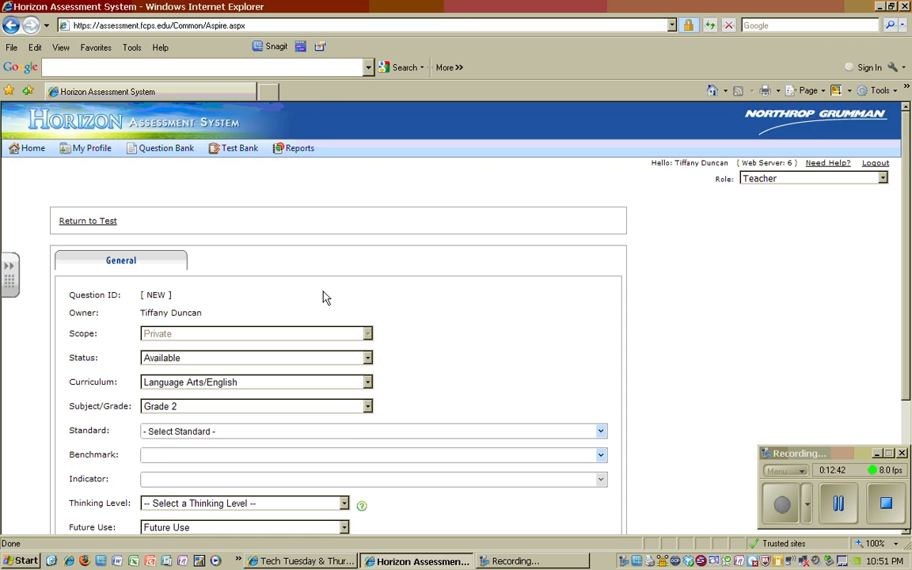
scroll(427, 299, down, 2)
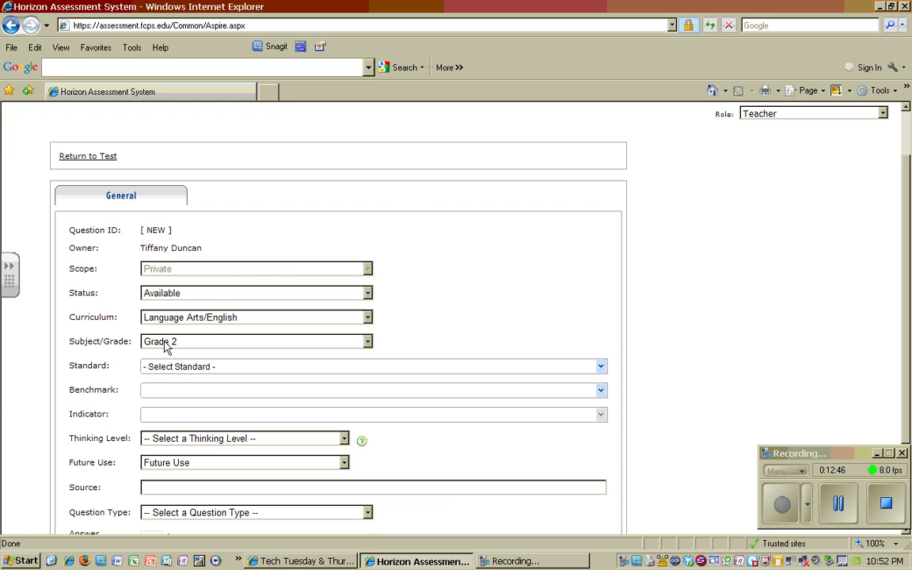
click(369, 318)
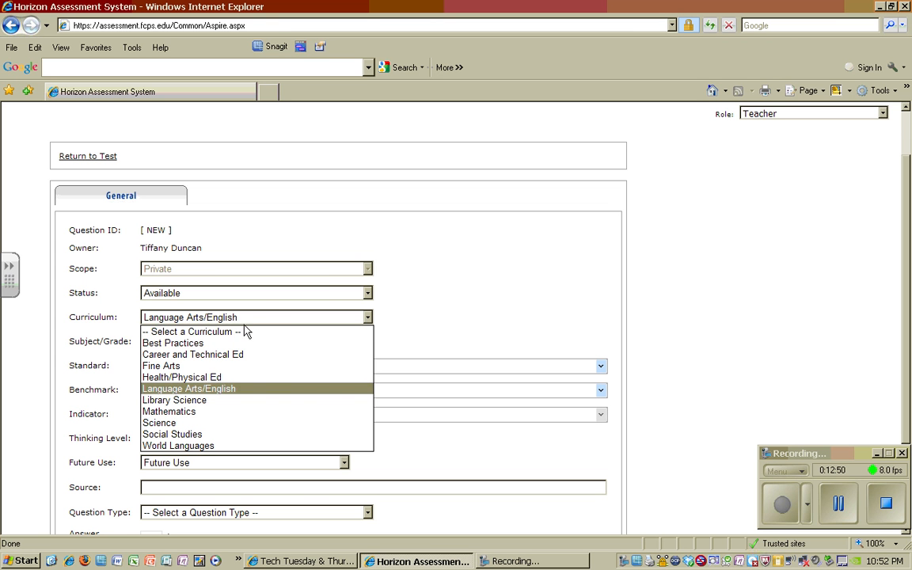
click(210, 420)
scroll(469, 270, down, 2)
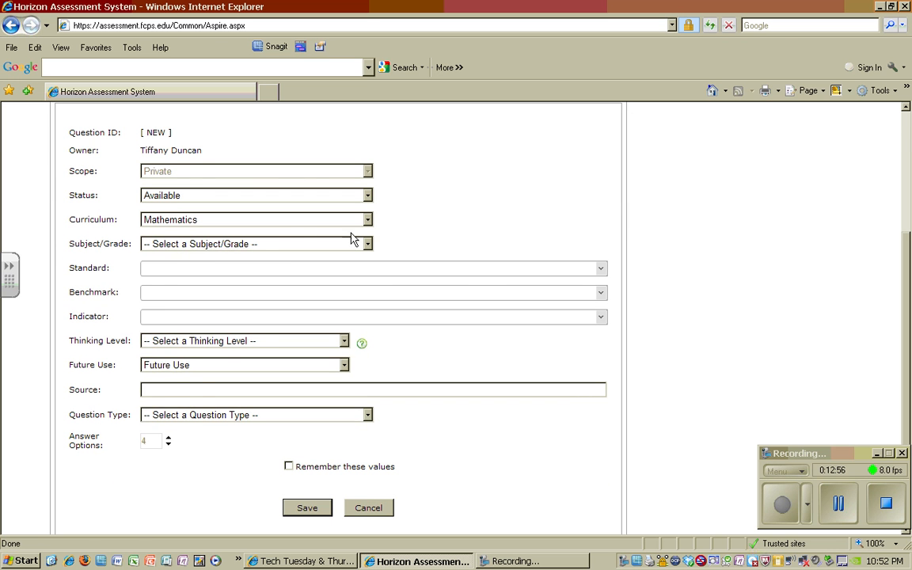
click(368, 246)
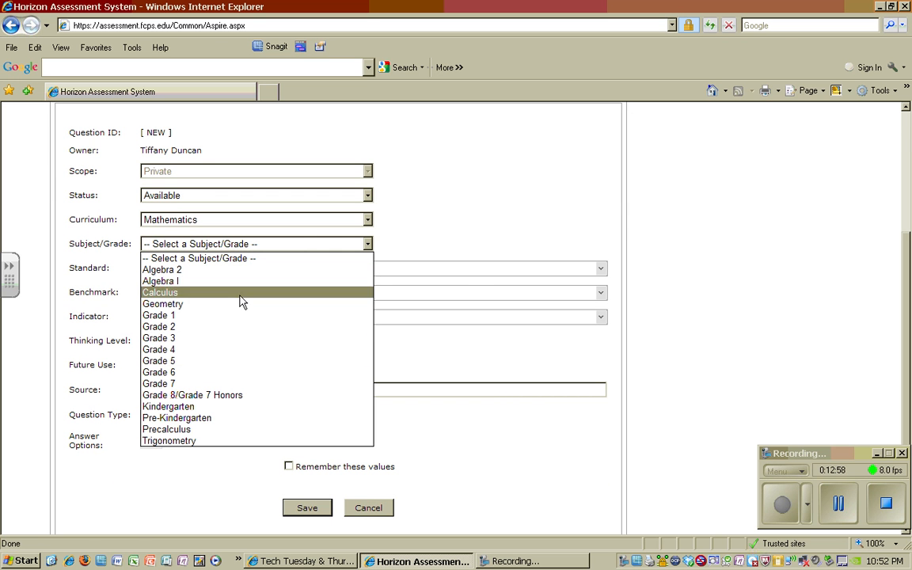
click(228, 327)
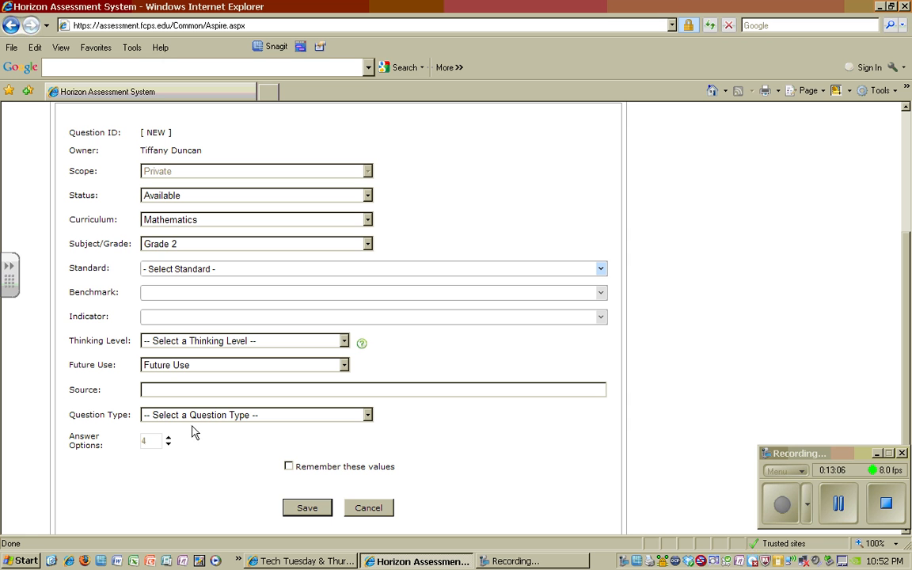
click(305, 509)
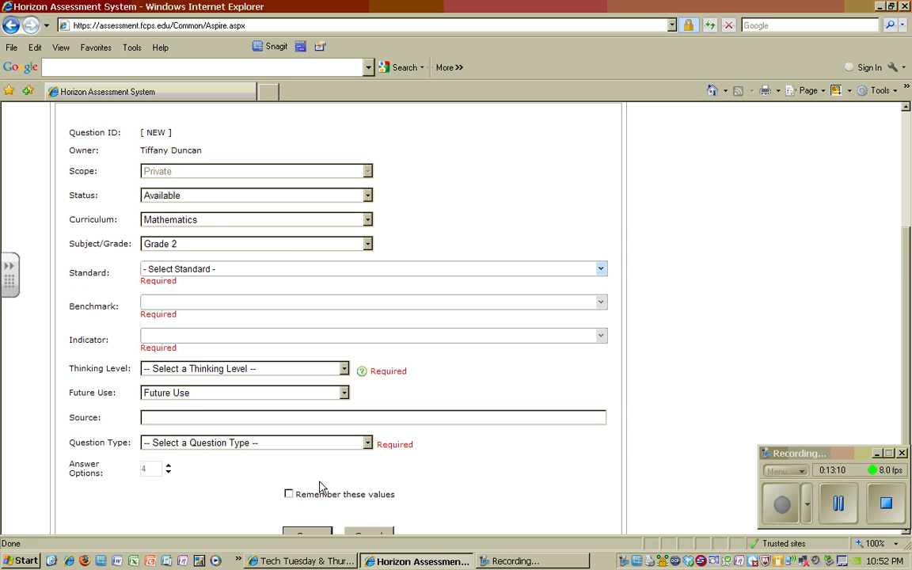
Set the new question's standard to MTH.G2.1, thinking level to Level I: Knowledge, and question type to True/False.
scroll(456, 329, down, 2)
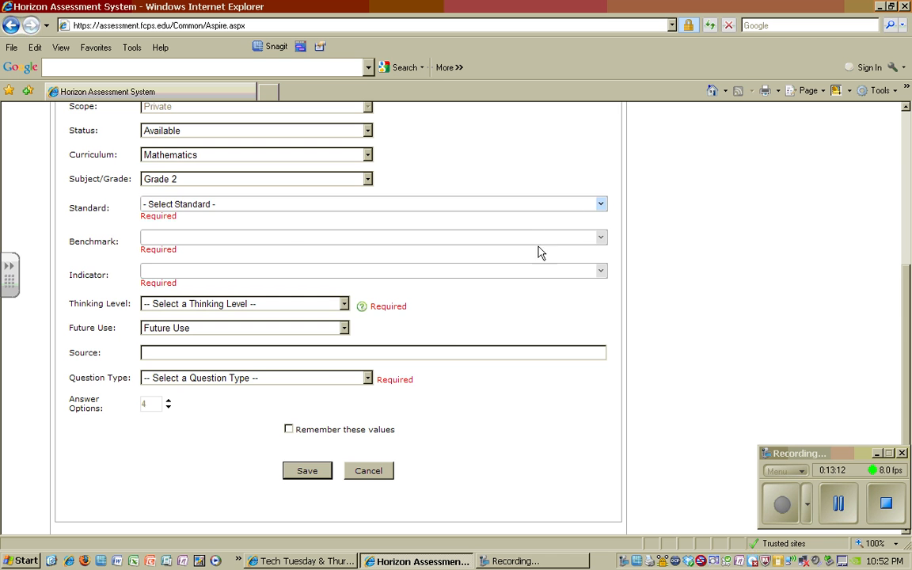
click(602, 206)
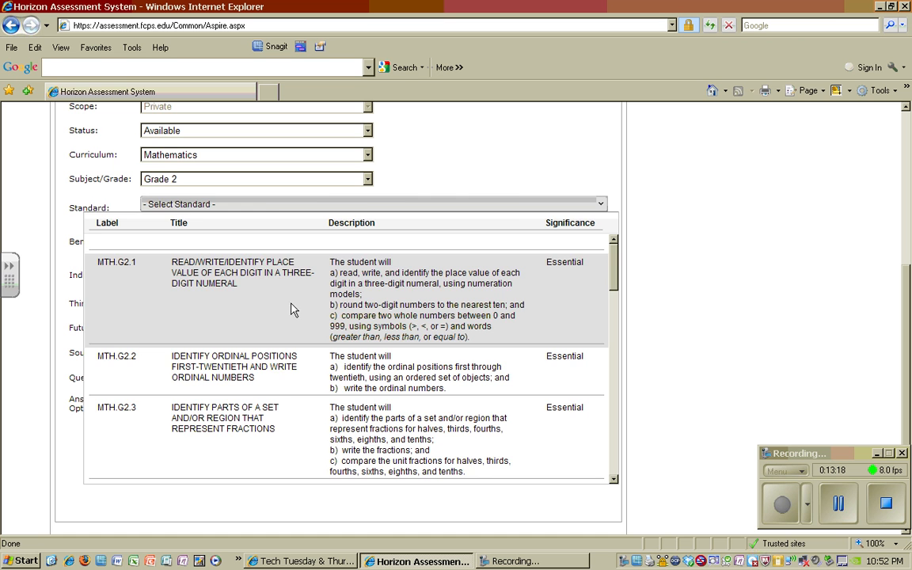
click(291, 308)
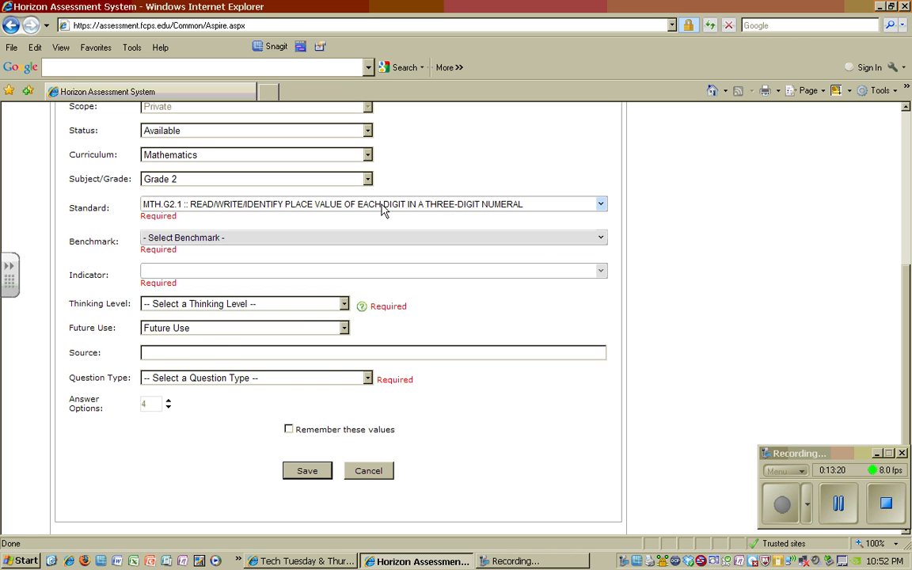
click(340, 304)
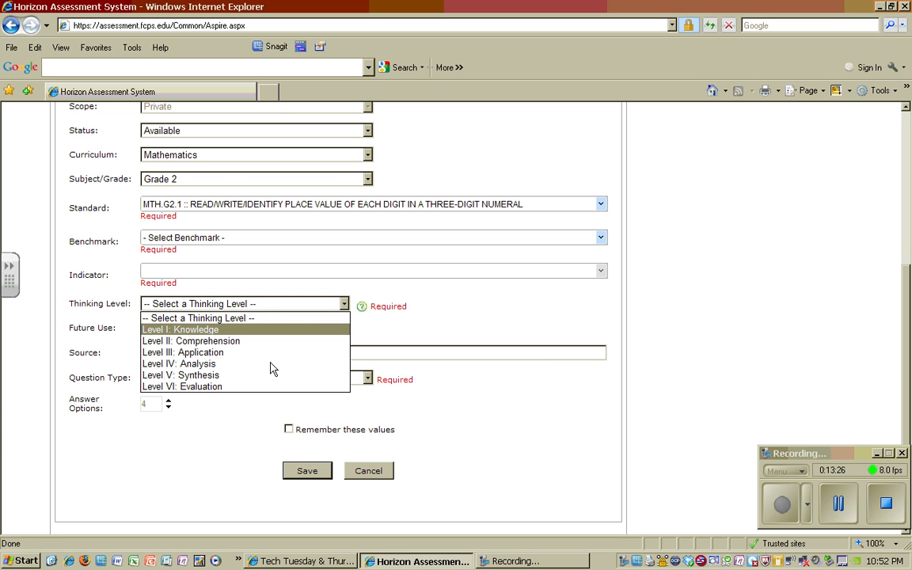
click(251, 331)
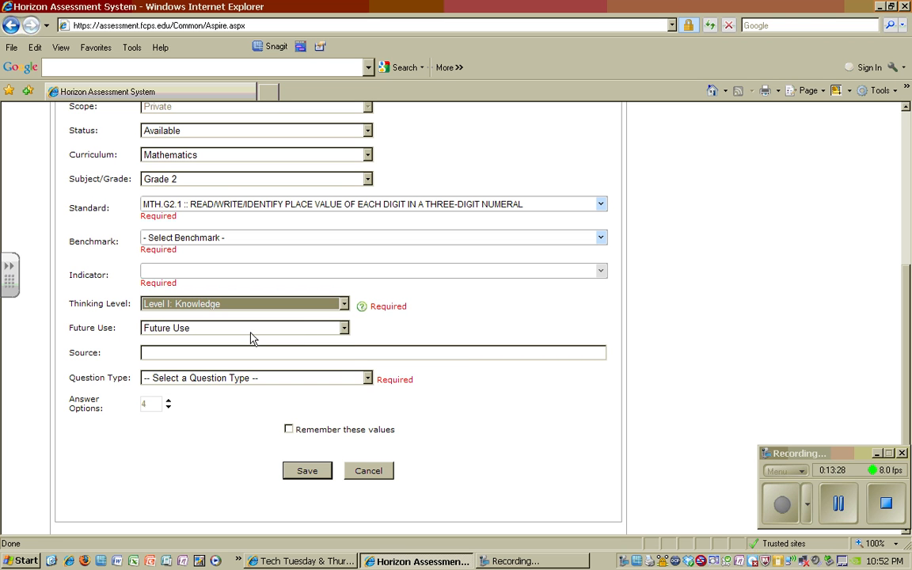
click(367, 379)
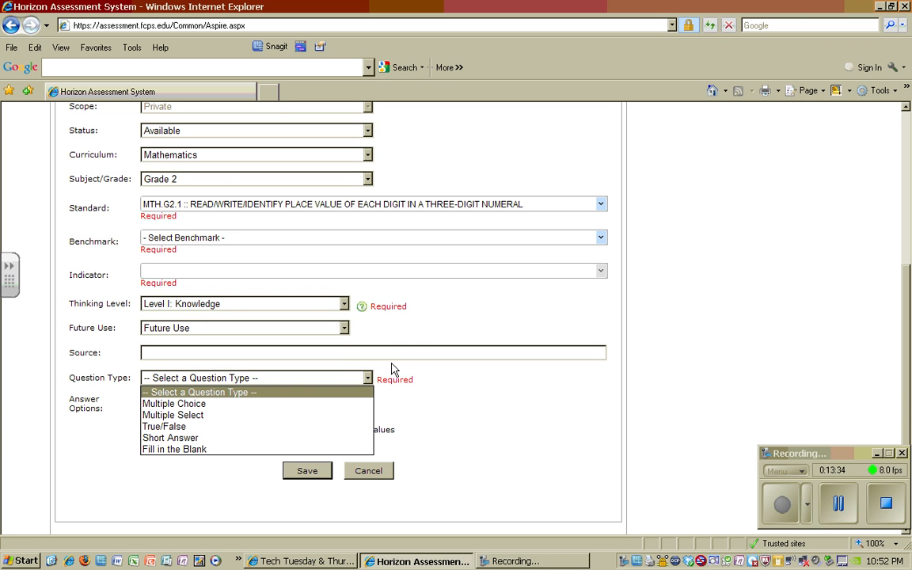
click(183, 428)
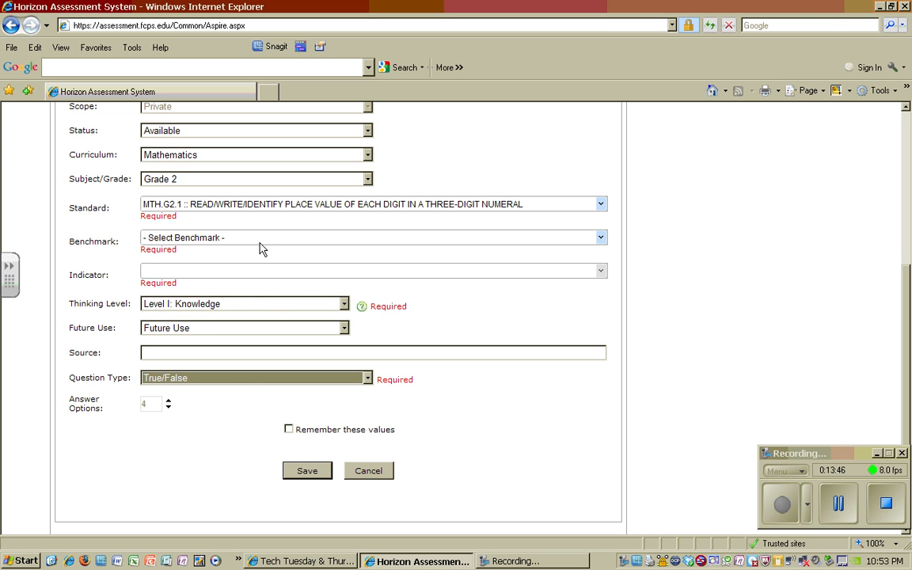
Set the benchmark to MTH.G2.1.a and the indicator to MTH.G2.1.a.5, and save the new question.
click(600, 238)
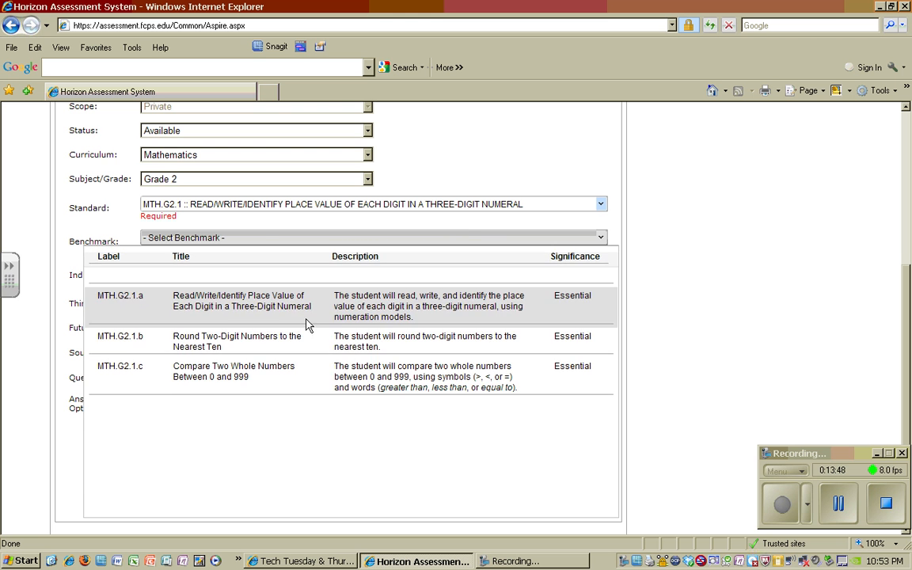
click(273, 299)
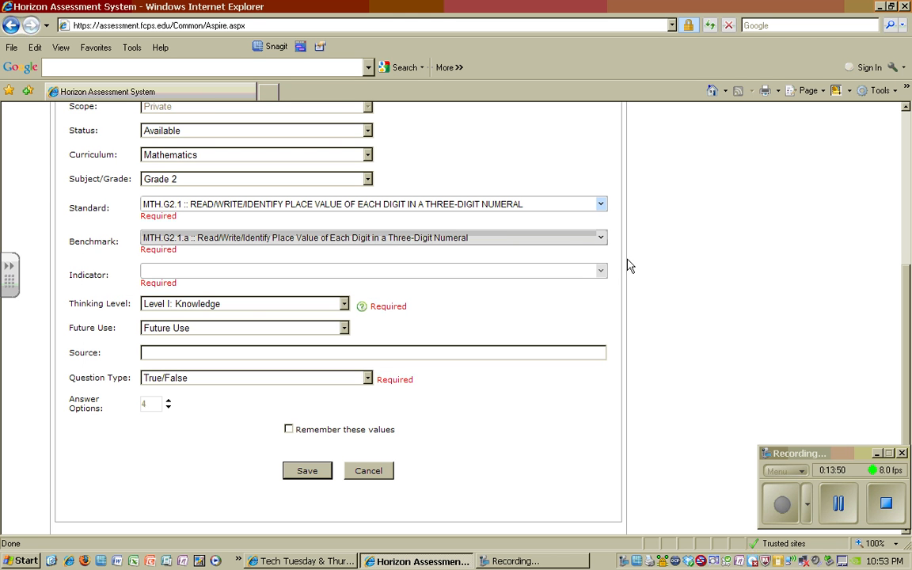
click(601, 273)
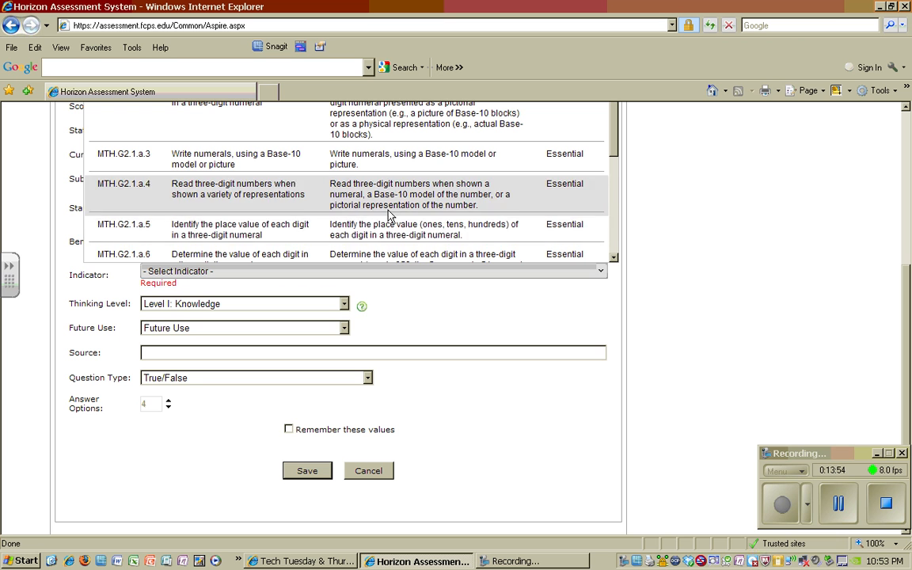
click(279, 238)
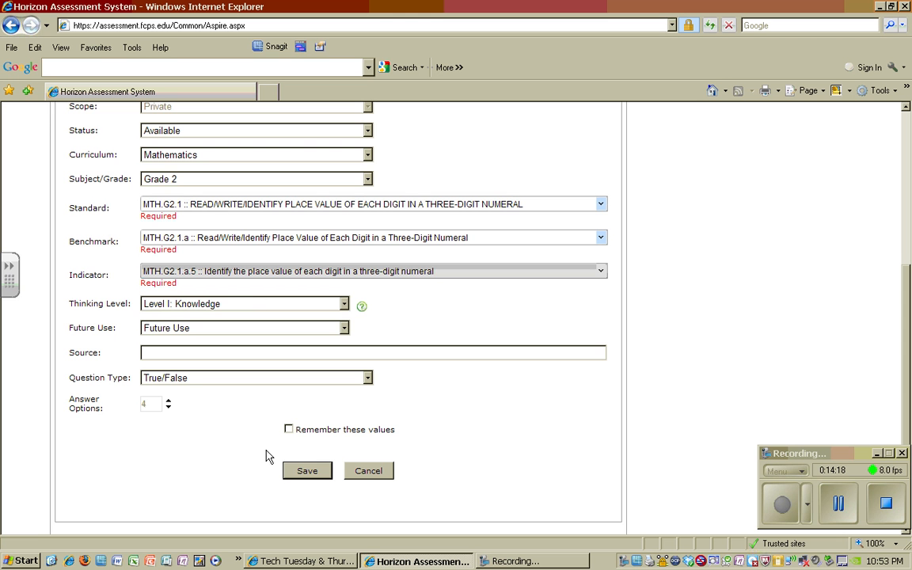
click(306, 471)
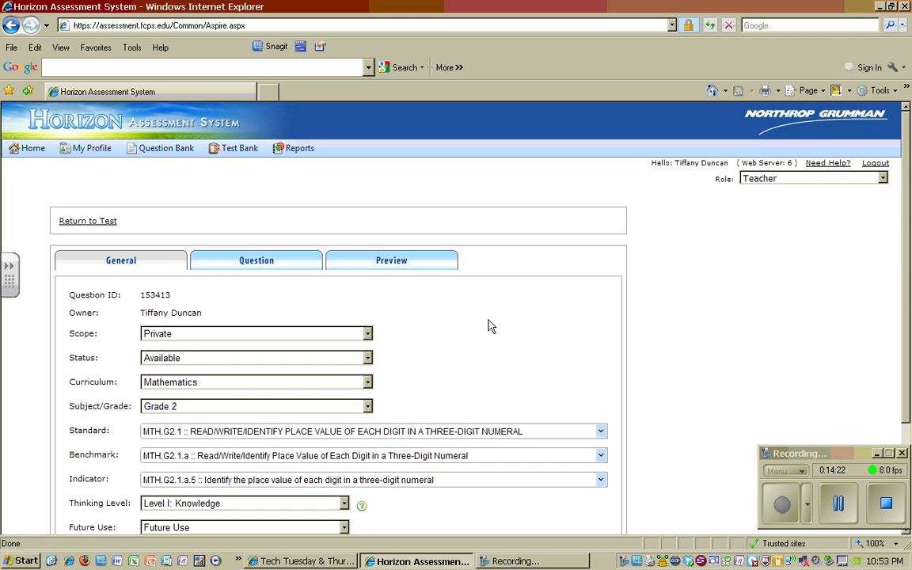
Open the saved question's Question Text editor, accepting the site's unverified certificate.
scroll(499, 317, down, 2)
scroll(470, 266, down, 2)
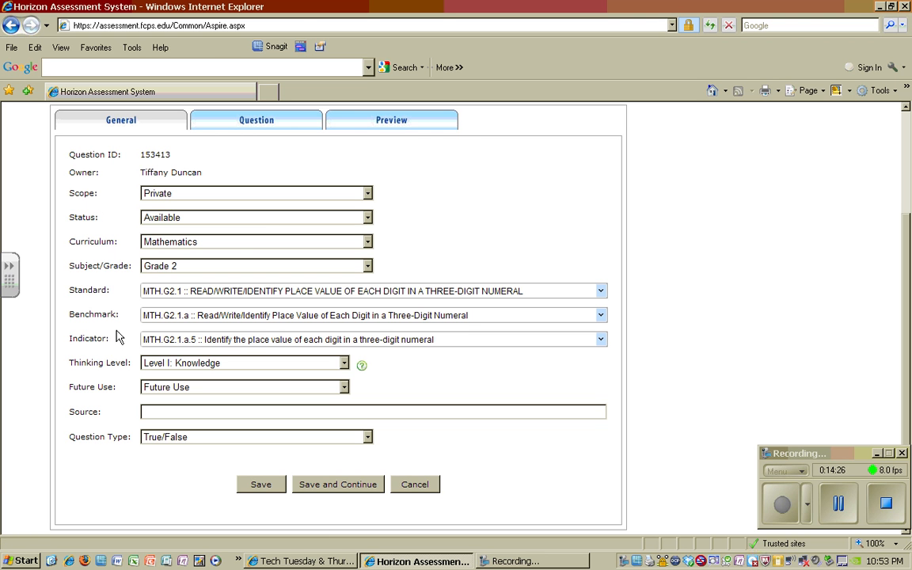
click(259, 122)
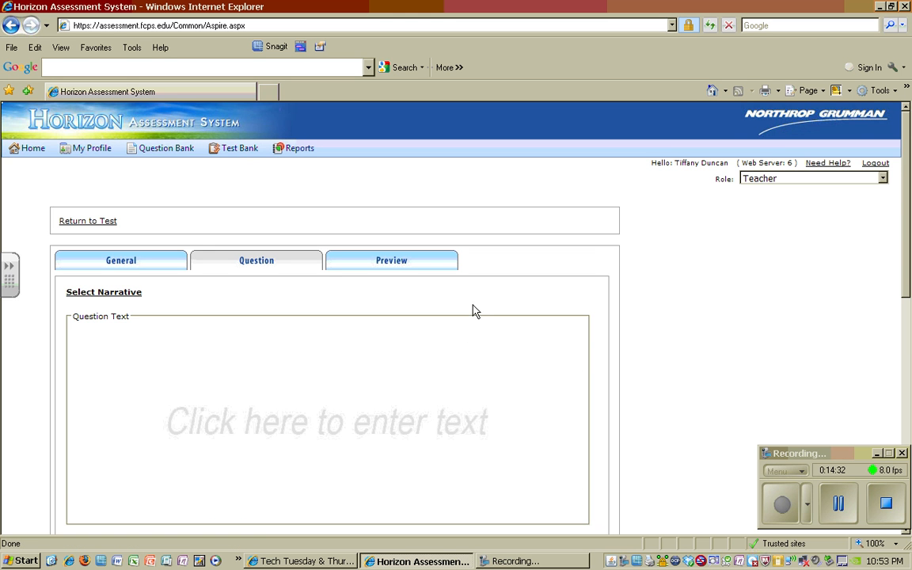
scroll(474, 310, down, 3)
click(287, 227)
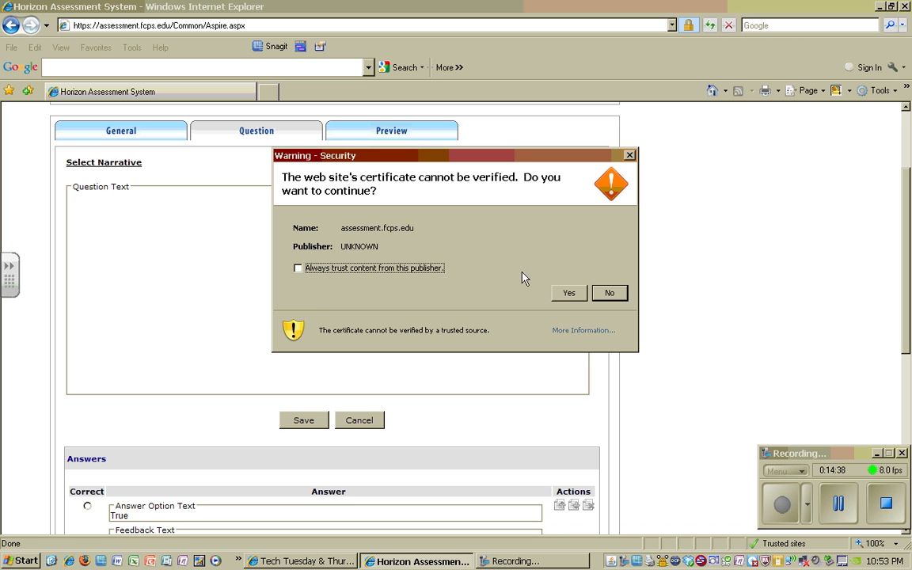
click(579, 295)
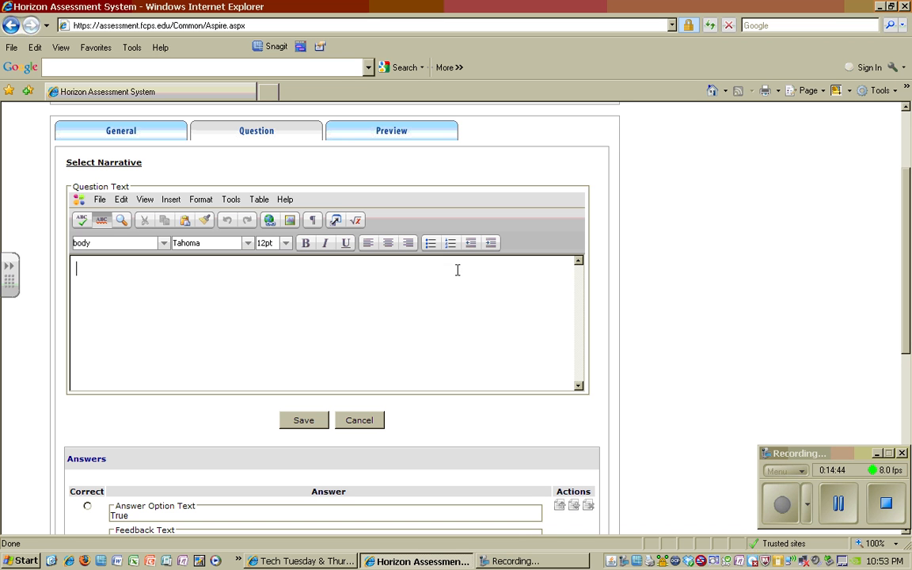
Write "What is the value of the underlined digit?" as the question text, with the number 345 on a separate line below.
click(222, 266)
text(What is the )
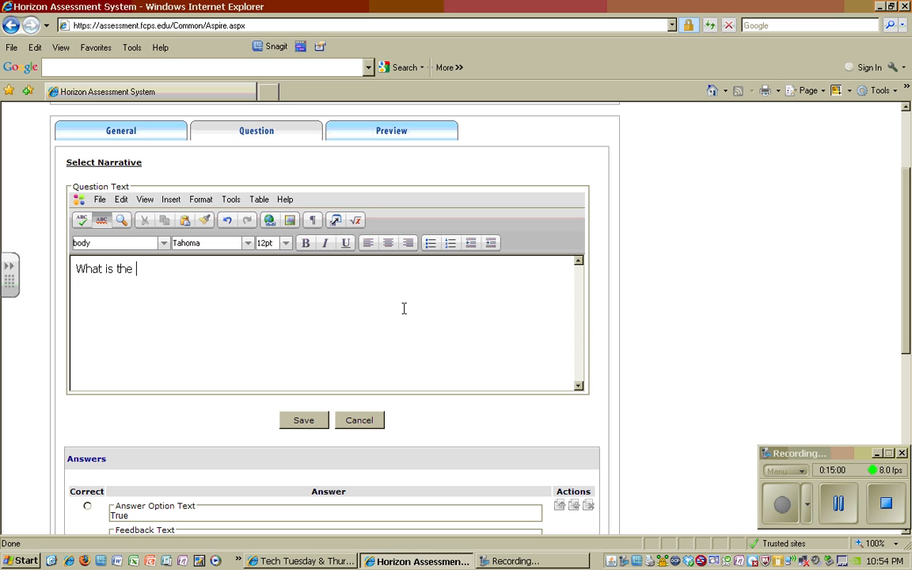
text(value of the underlined digit?)
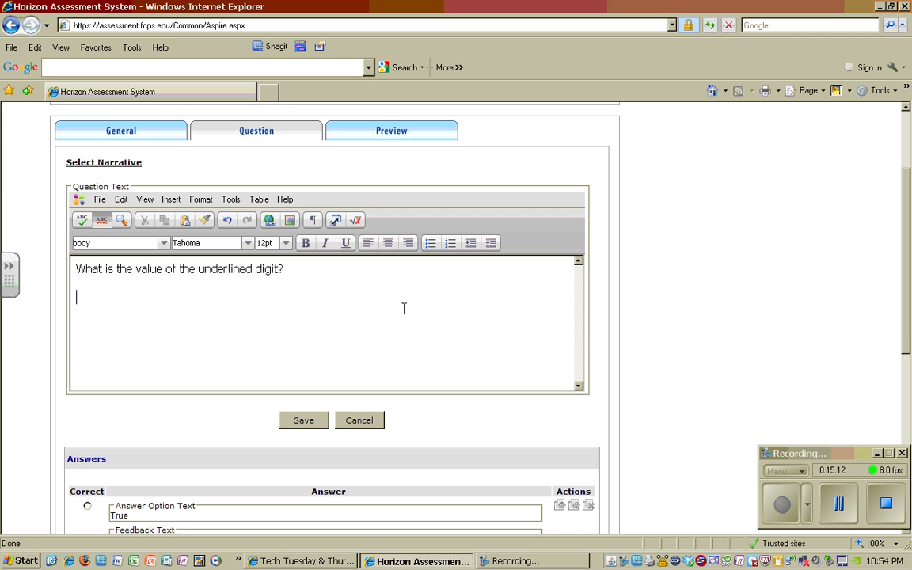
text(45)
Replace the sentence above 345 with "The value if the underlined digit is 40.".
key(BackSpace)
key(BackSpace)
key(BackSpace)
key(BackSpace)
key(BackSpace)
key(BackSpace)
key(BackSpace)
key(BackSpace)
key(BackSpace)
key(BackSpace)
key(BackSpace)
key(BackSpace)
key(BackSpace)
key(BackSpace)
key(BackSpace)
key(BackSpace)
key(BackSpace)
key(BackSpace)
key(BackSpace)
key(BackSpace)
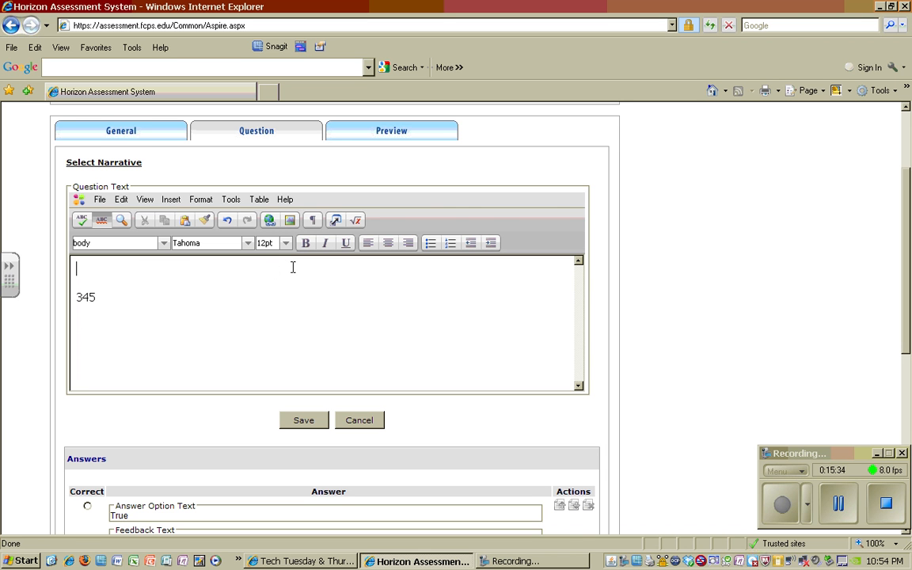
text(The value if the unde)
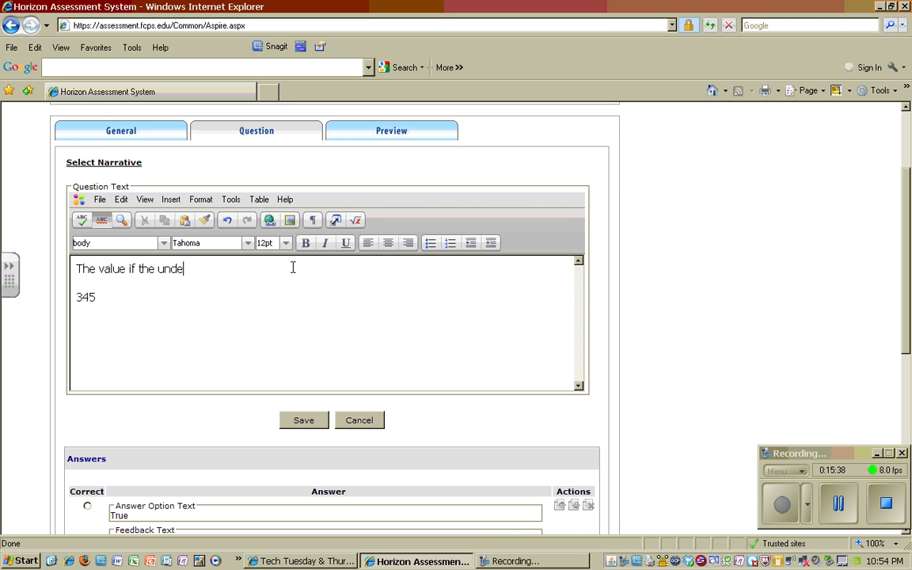
text(rlined digit is 40.)
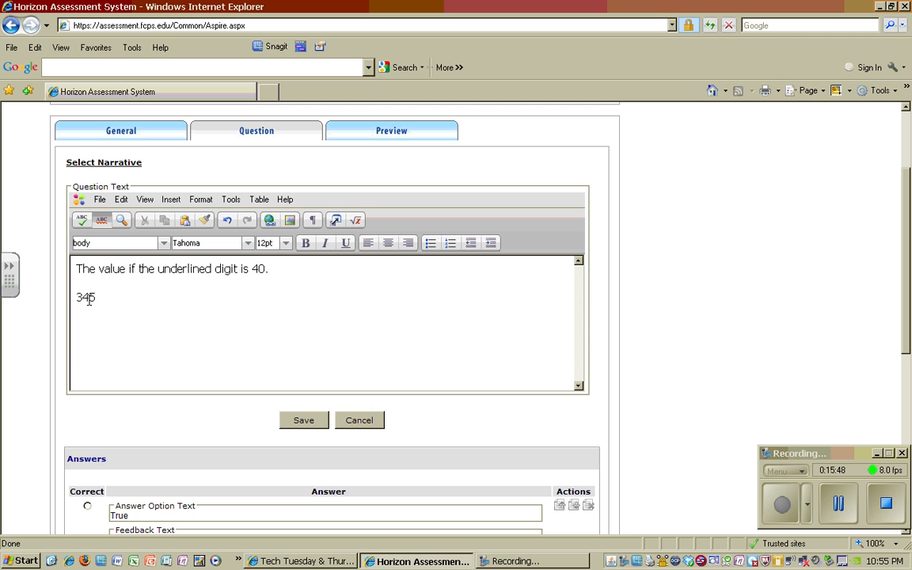
Underline the digit 4 in 345 and save the question text.
drag(89, 296, 82, 297)
click(347, 243)
click(309, 422)
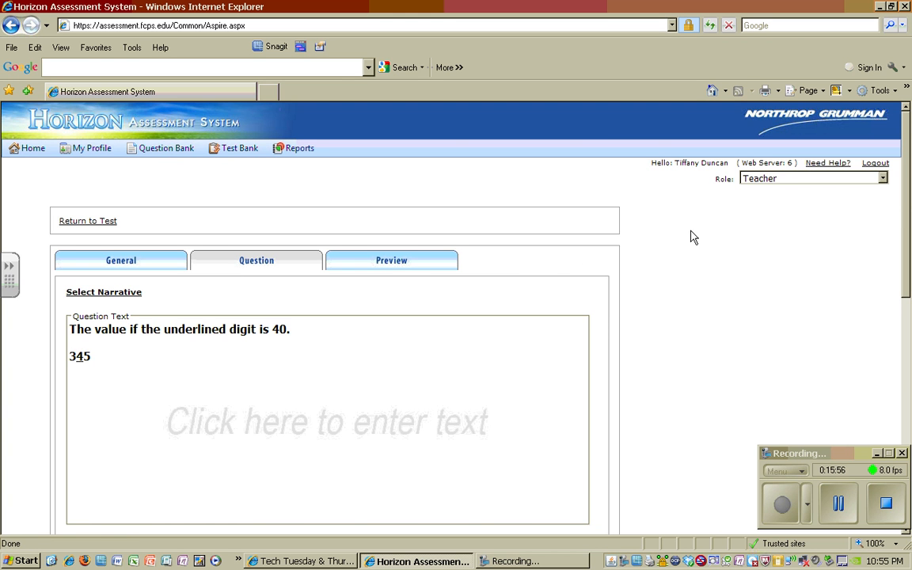
Mark True as the correct answer option and save the answers.
scroll(905, 271, down, 3)
scroll(905, 271, down, 3)
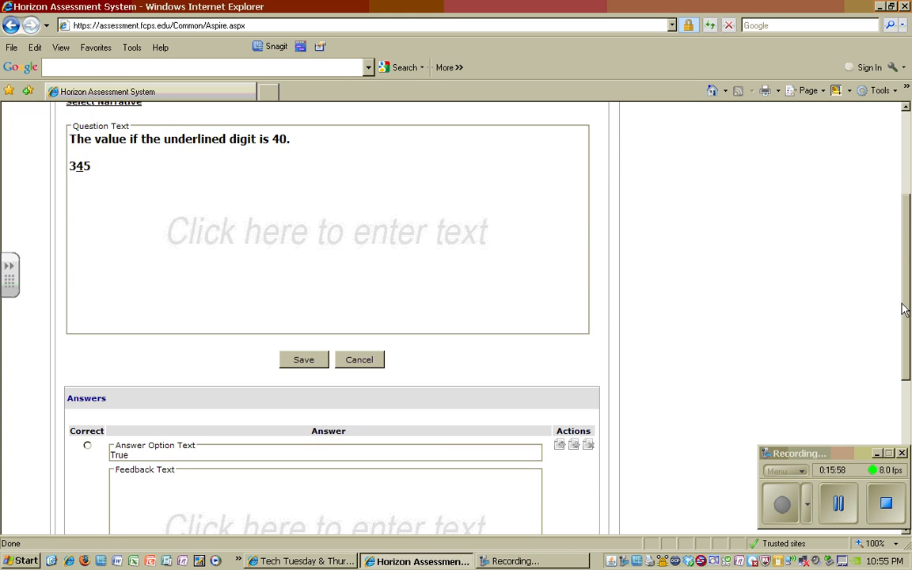
scroll(906, 259, down, 6)
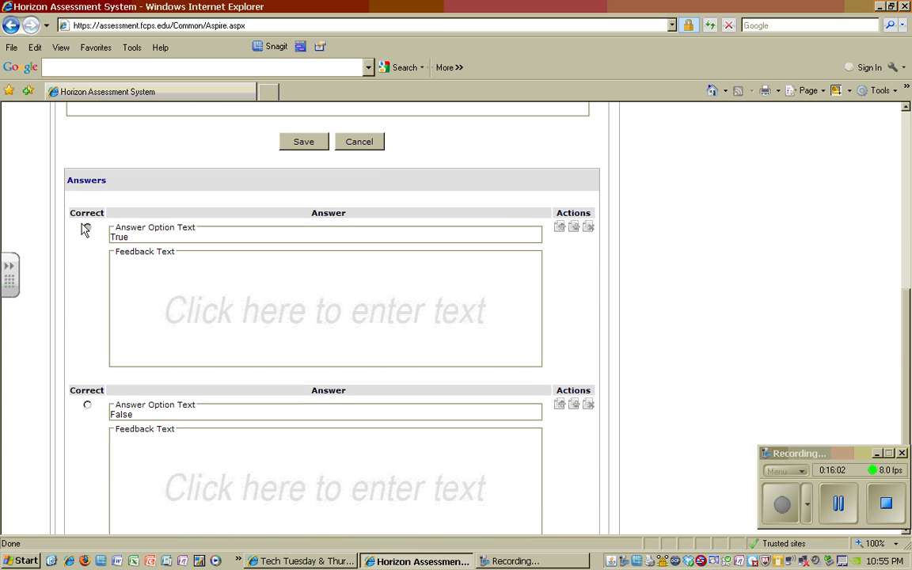
click(85, 230)
scroll(904, 332, down, 3)
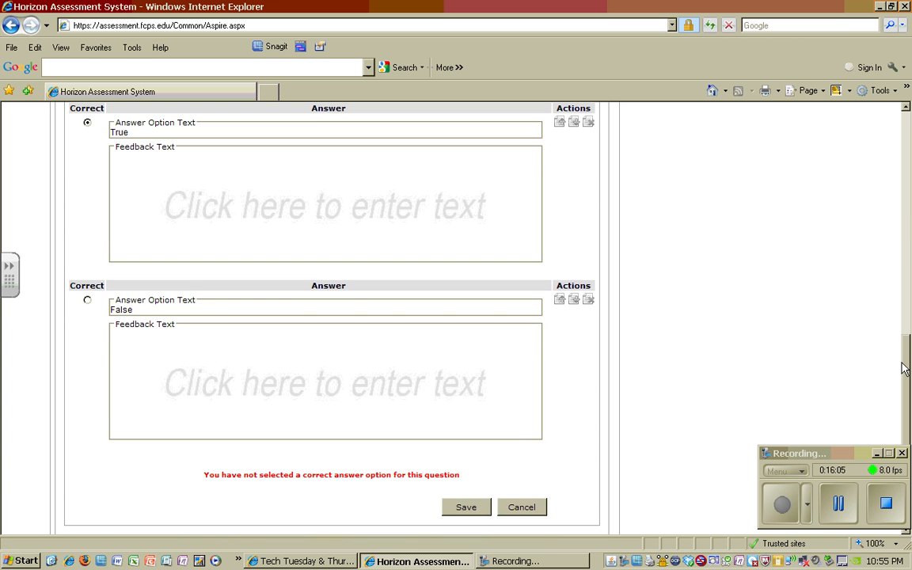
click(466, 515)
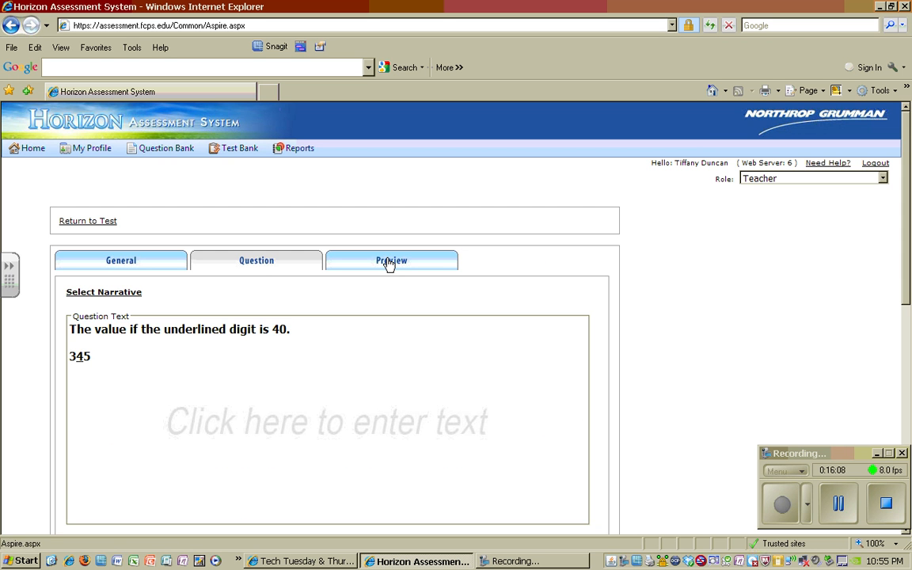
Preview the finished question, checking its details, text and marked answer.
click(390, 262)
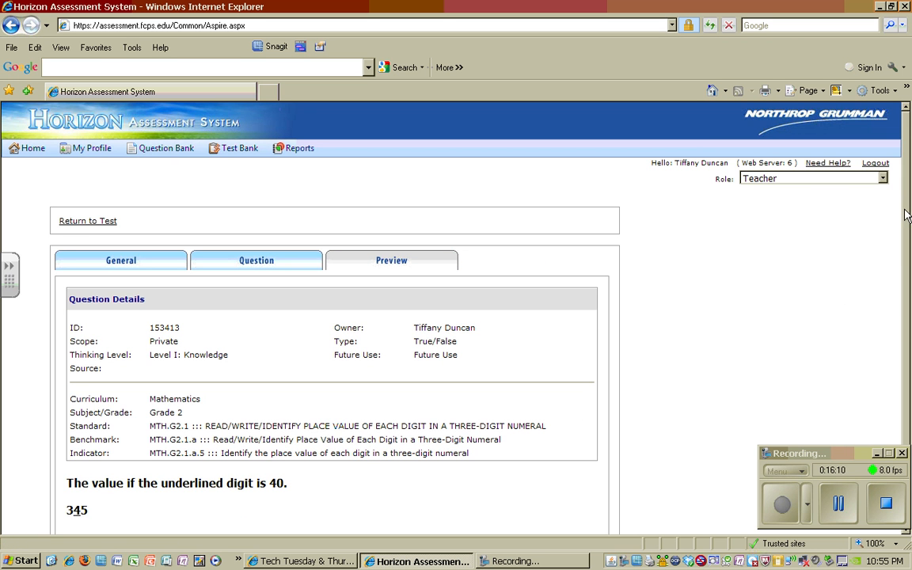
scroll(907, 227, down, 1)
scroll(907, 228, down, 2)
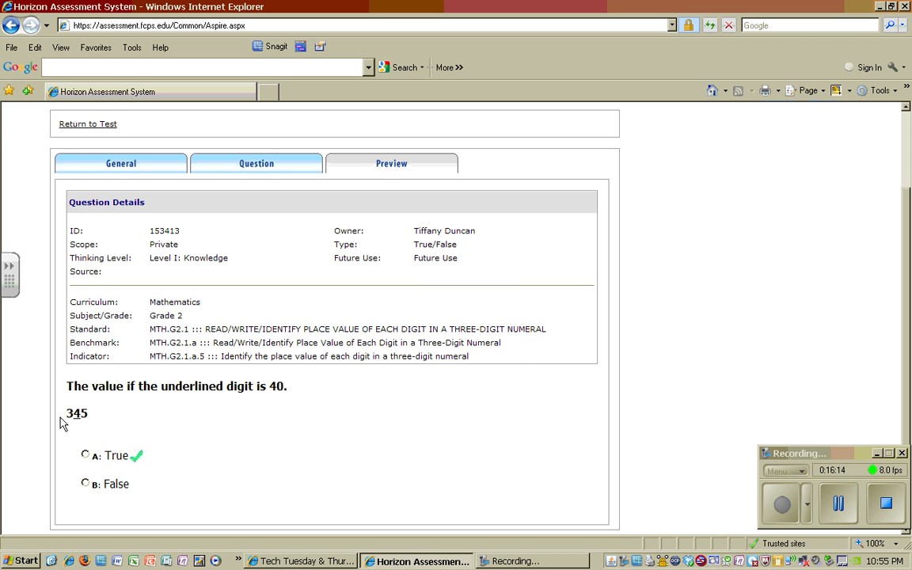
scroll(907, 316, up, 2)
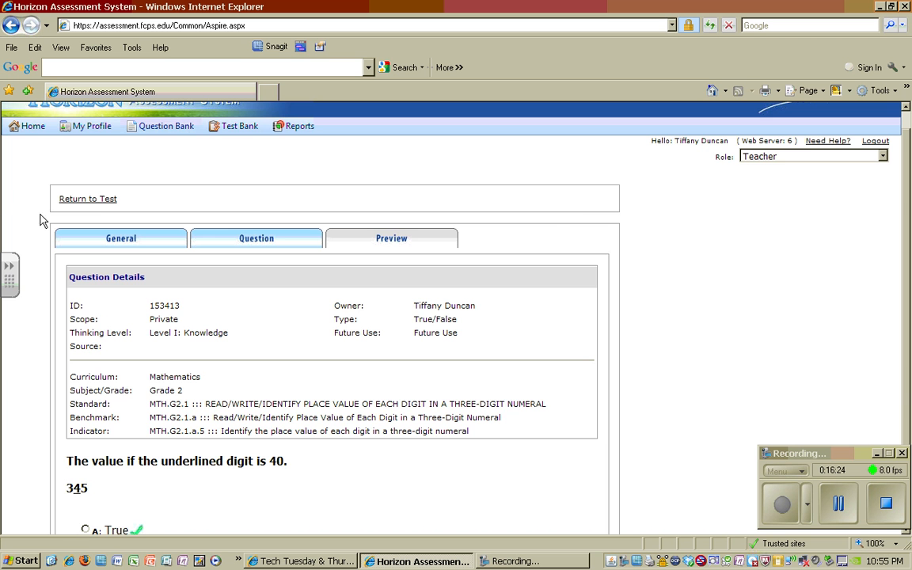
Return to the test and open its preview, paging between the Boxcar Children passage and Question 2.
click(103, 200)
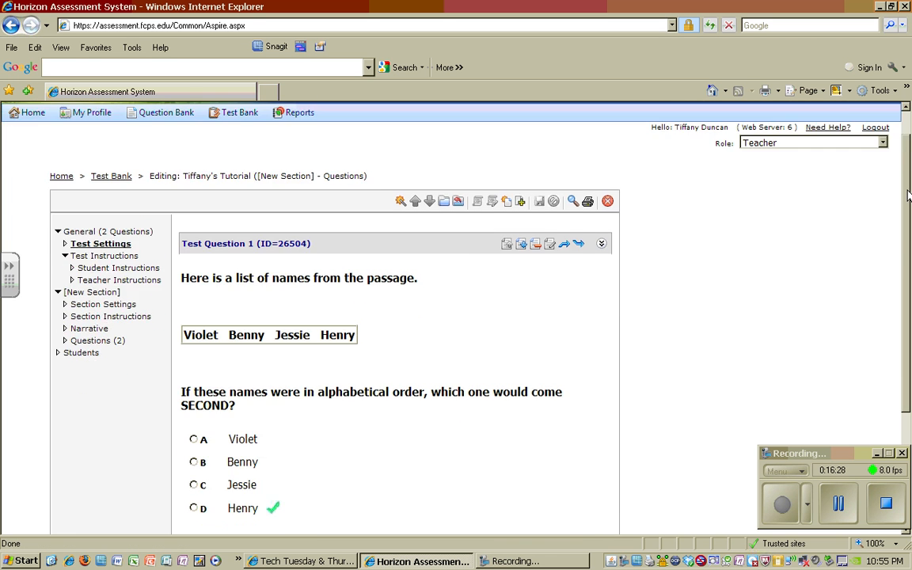
scroll(902, 261, down, 5)
scroll(869, 200, up, 4)
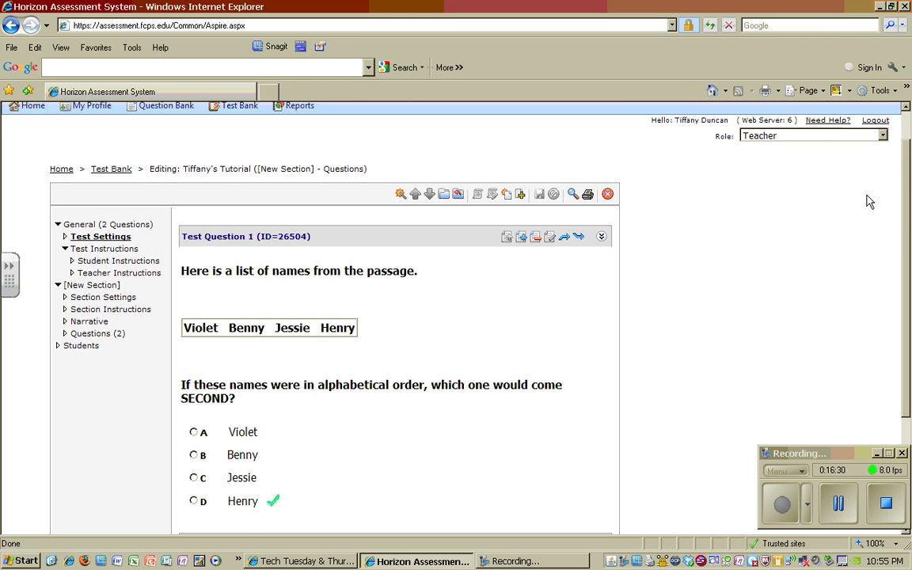
click(572, 202)
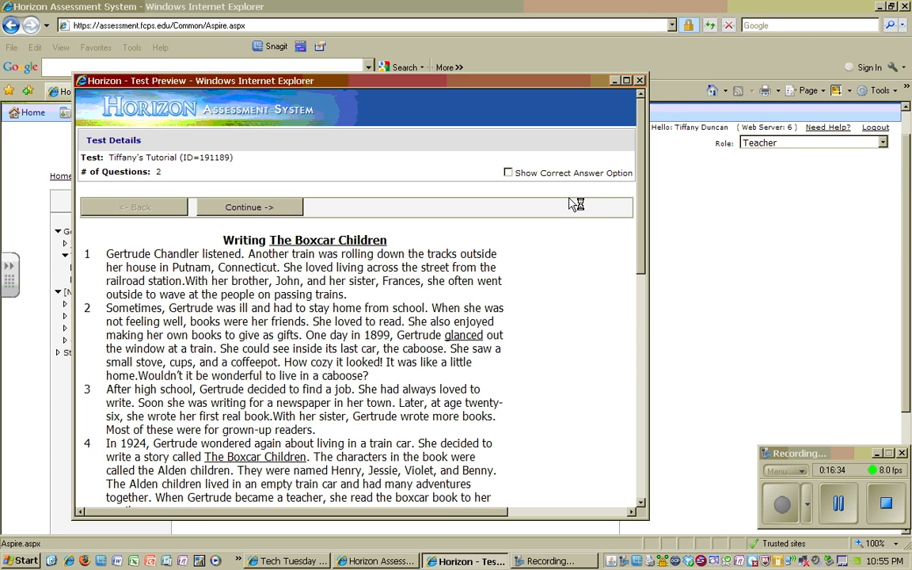
drag(644, 236, 619, 244)
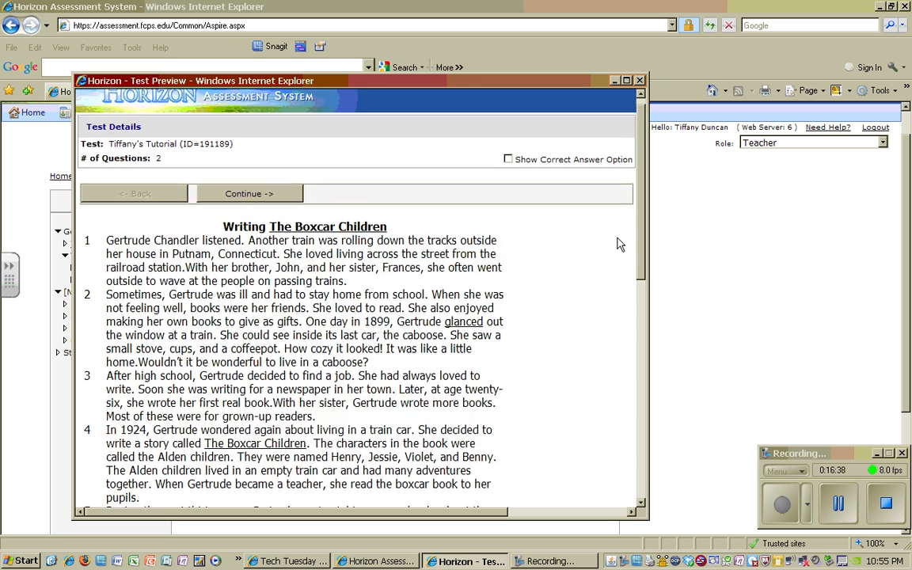
click(291, 201)
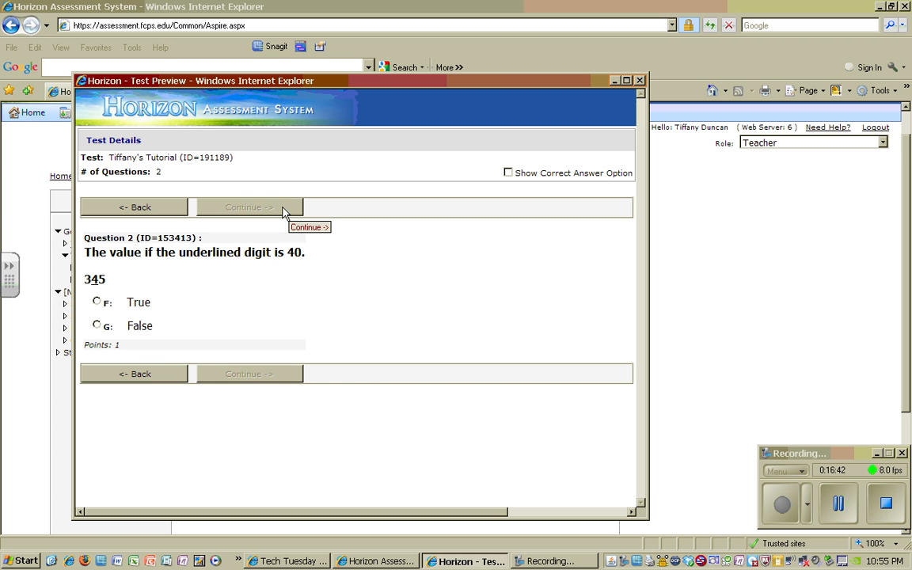
click(137, 373)
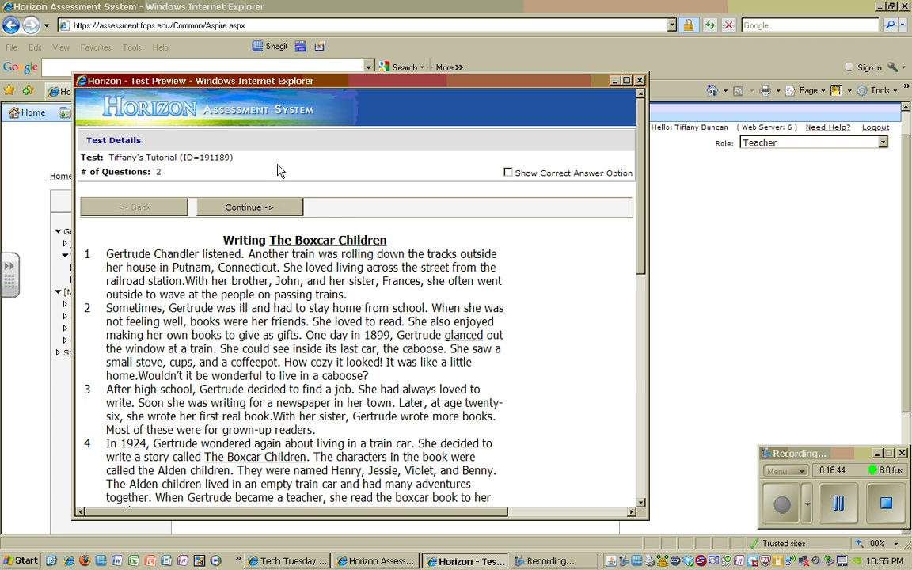
click(241, 207)
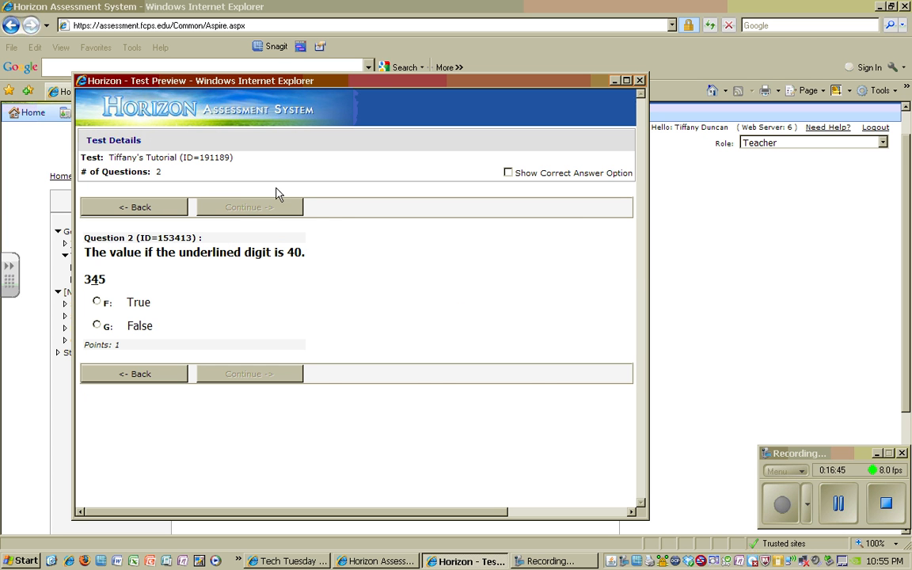
Check both preview pages with correct answers shown, hide the answers again, and close the test preview.
click(508, 173)
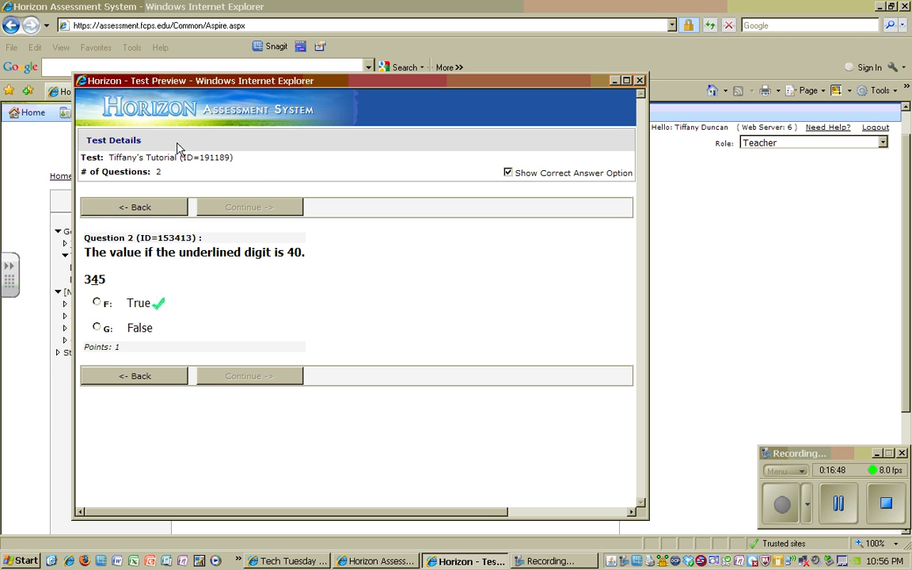
click(138, 207)
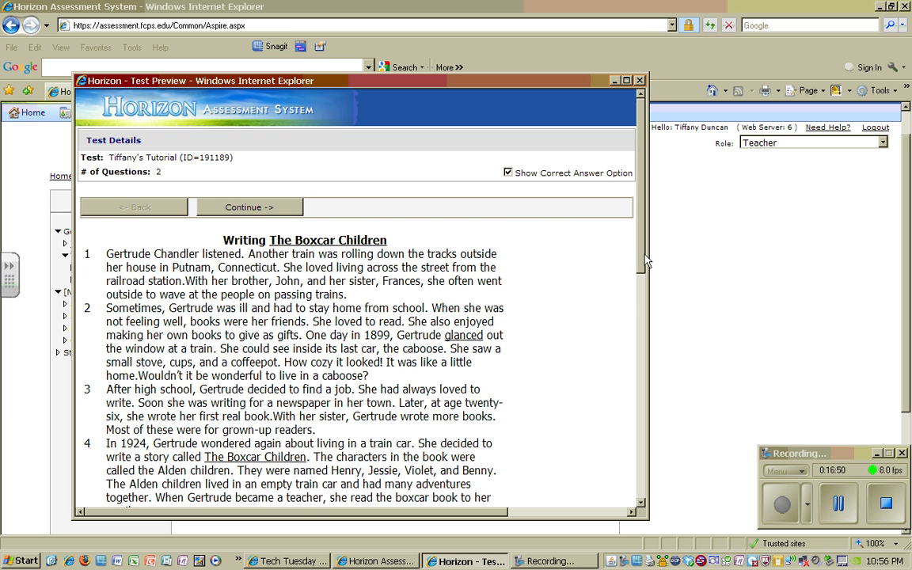
drag(643, 260, 654, 467)
scroll(389, 150, up, 3)
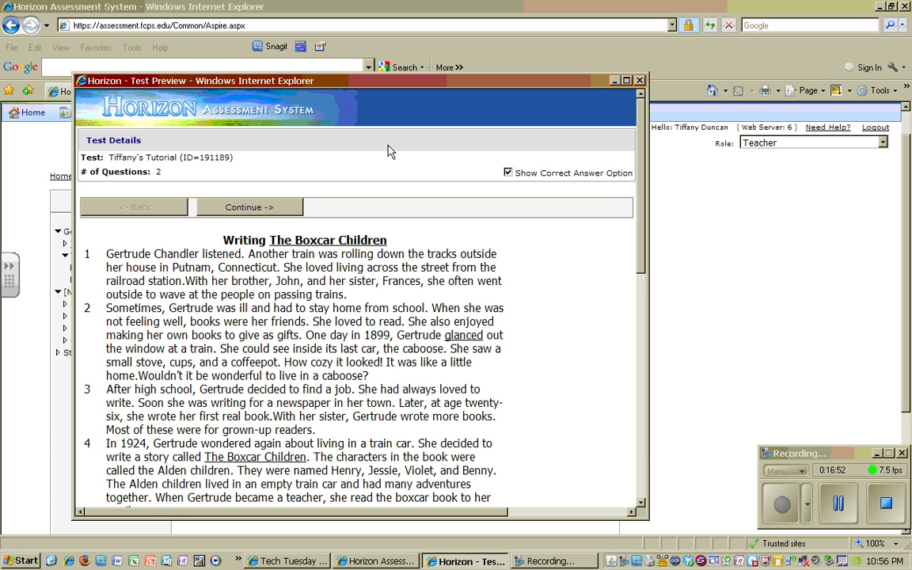
click(507, 171)
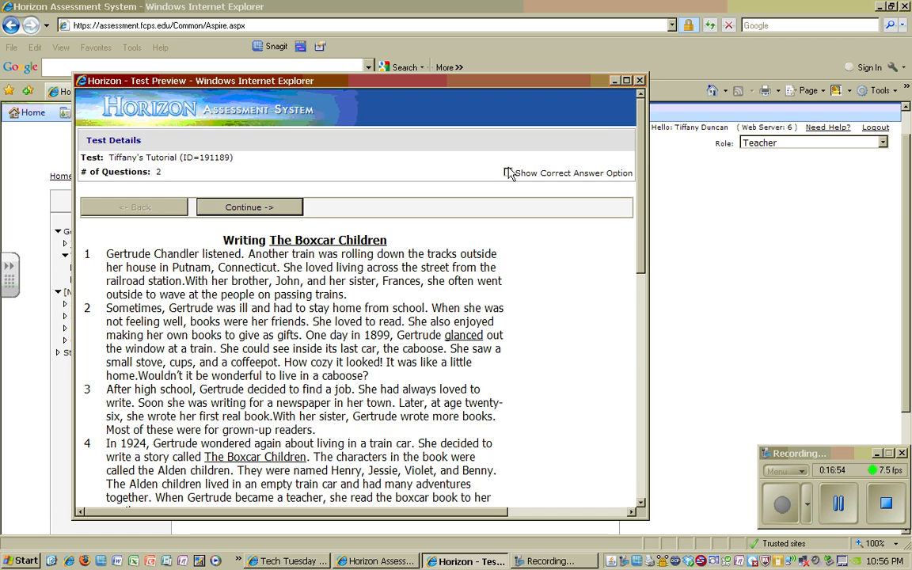
click(641, 81)
scroll(712, 229, down, 3)
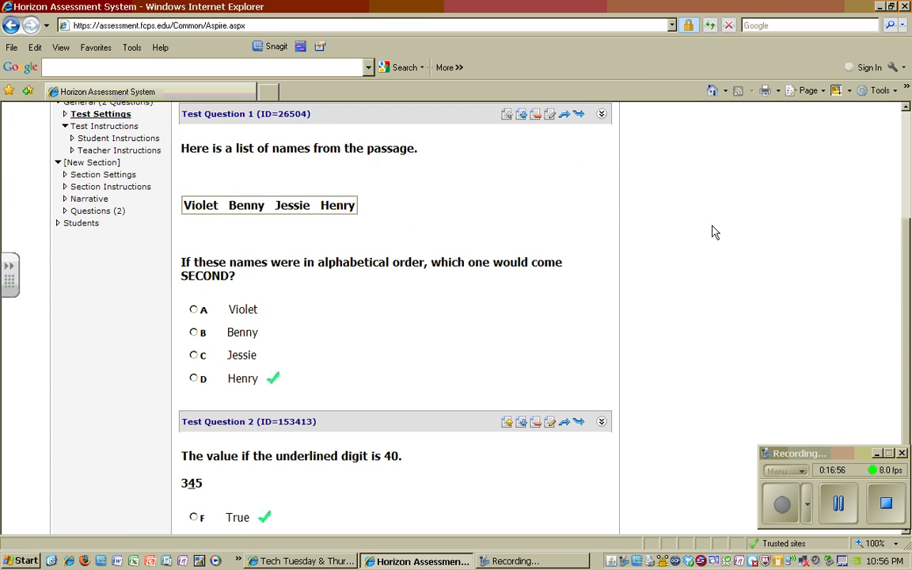
scroll(713, 230, up, 1)
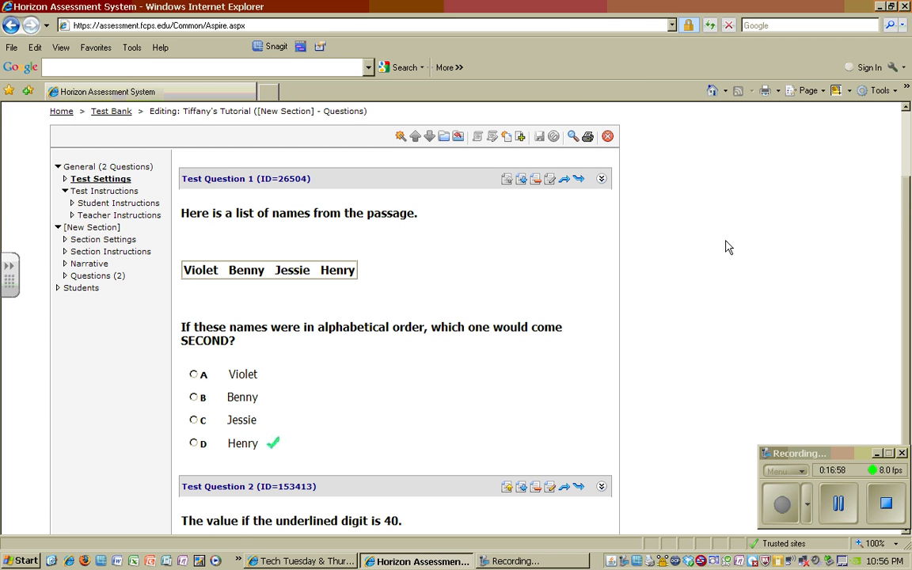